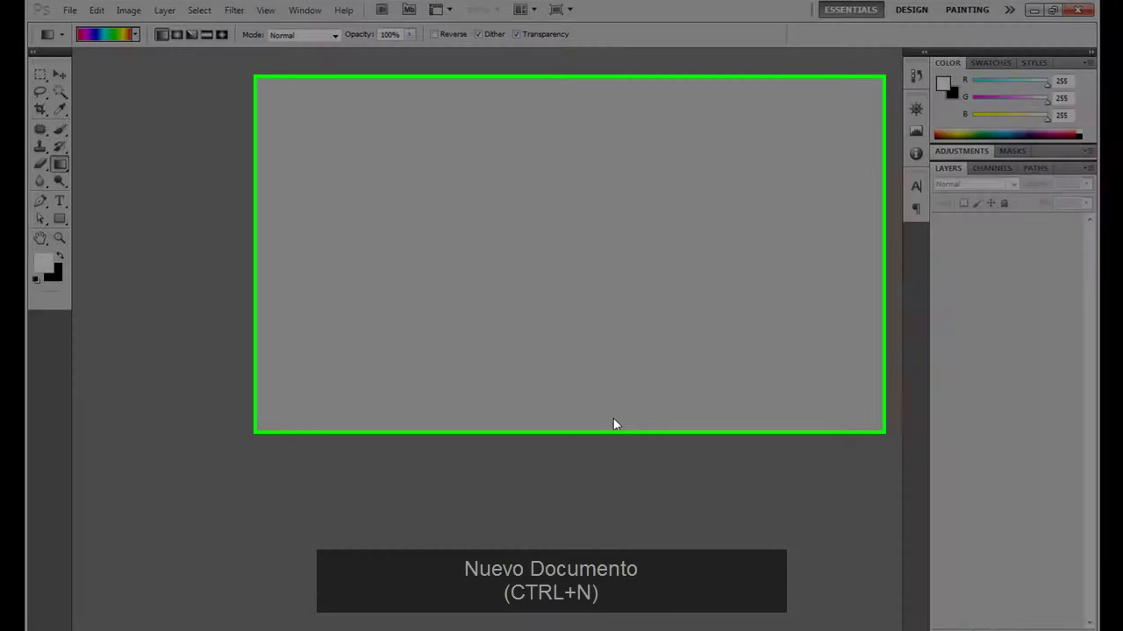
- Create a new 1500 × 2000 px document at 300 pixels/inch with a white background
key(ctrl+n)
double_click(474, 266)
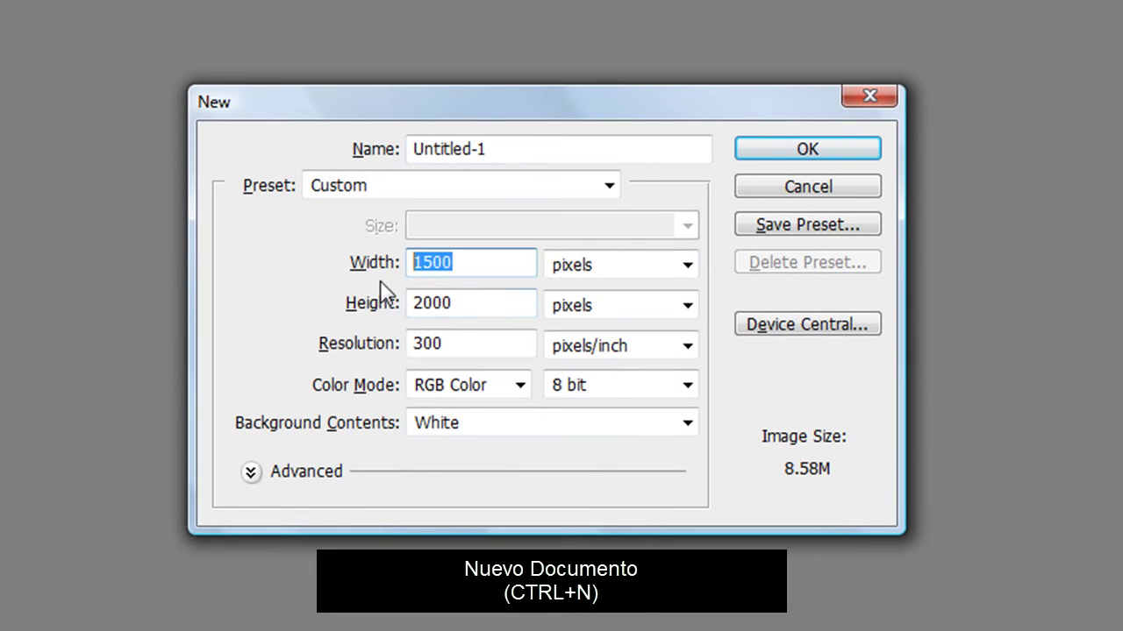
double_click(469, 303)
double_click(444, 339)
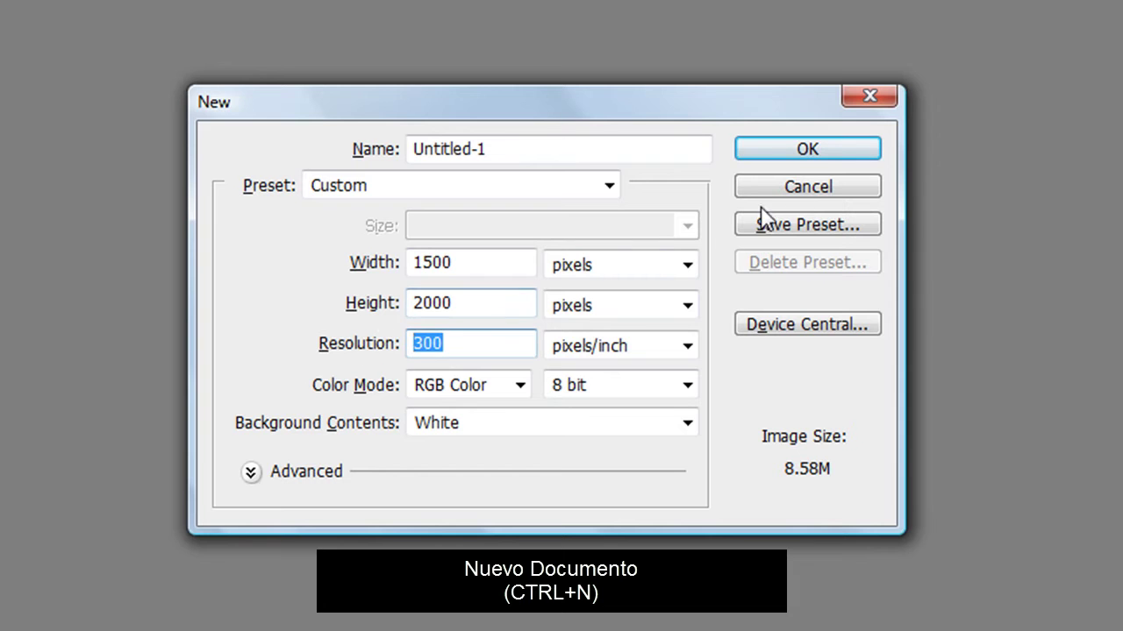
click(791, 151)
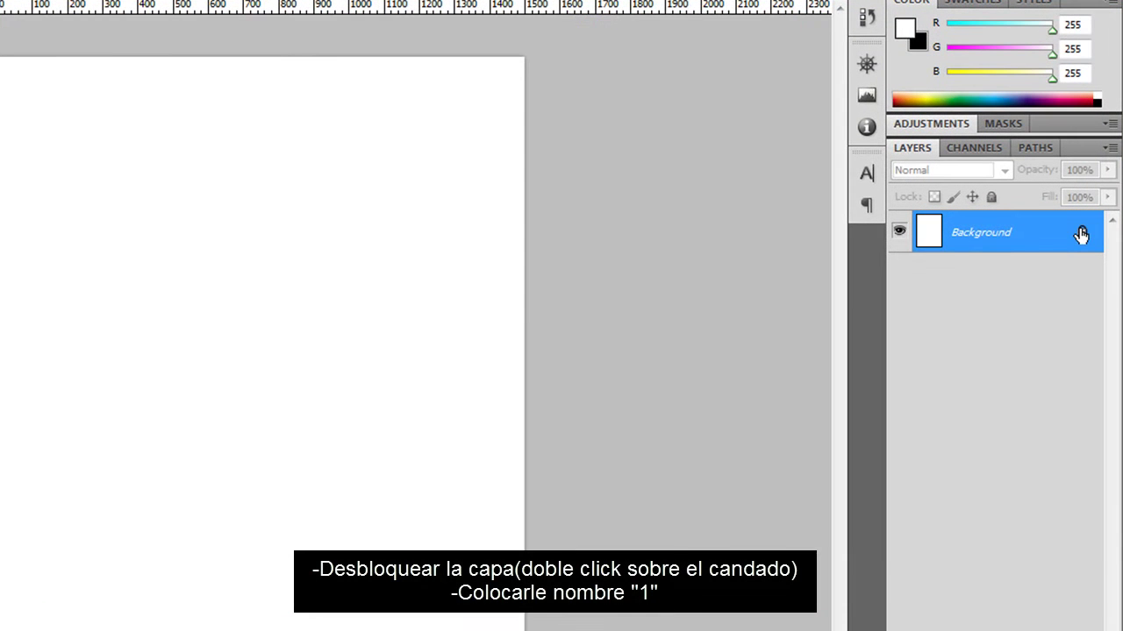
- Unlock the Background layer and rename it 1
double_click(1081, 234)
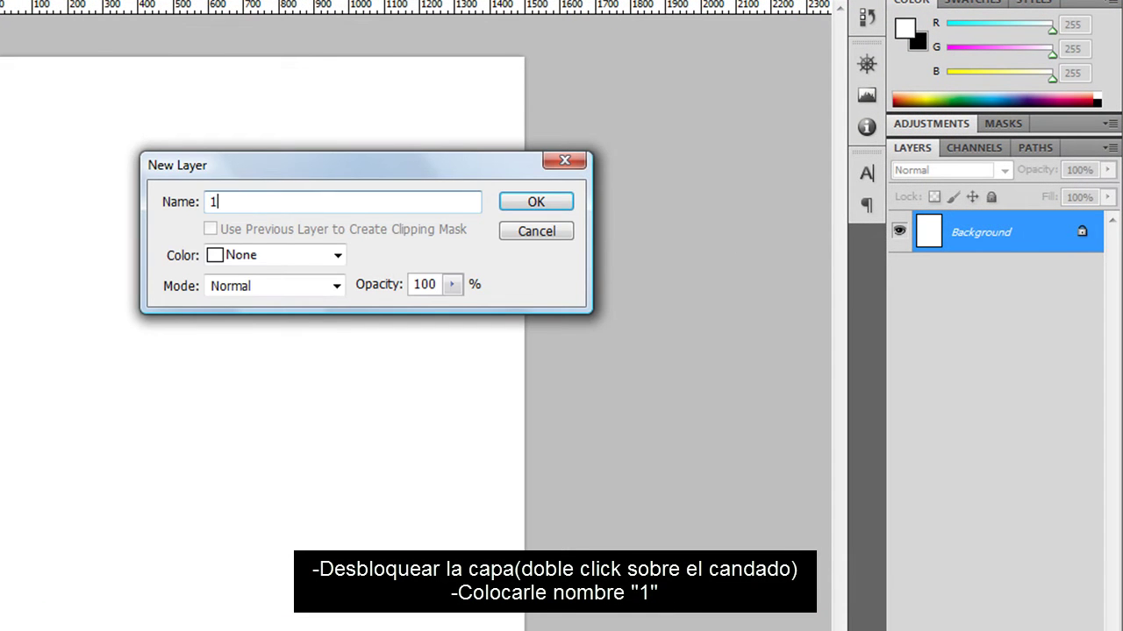
text(1)
key(Return)
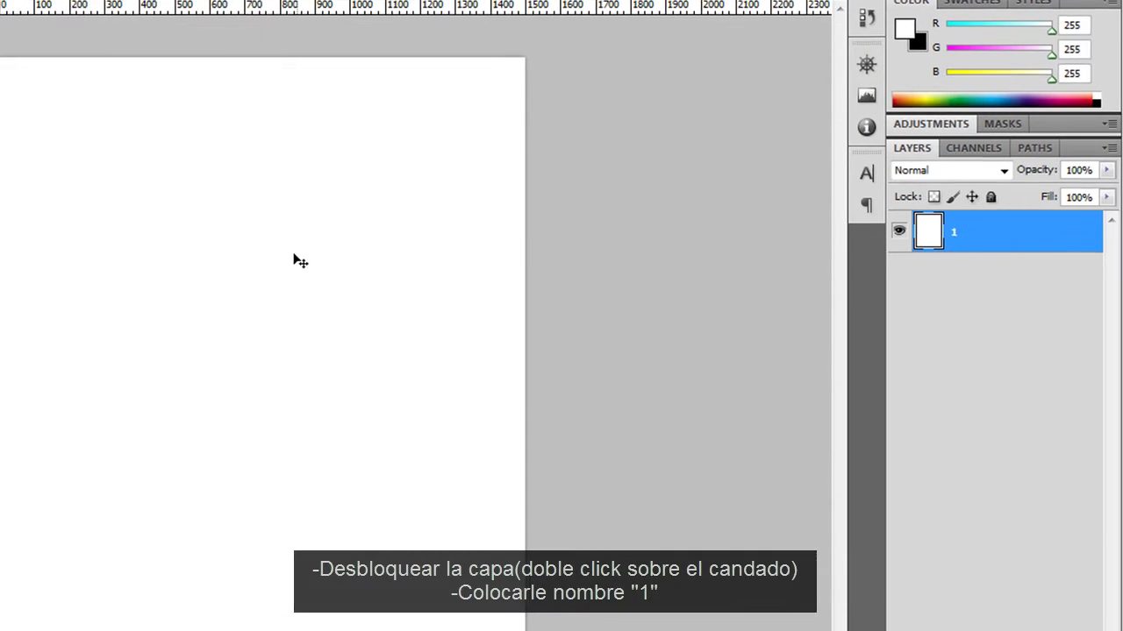
- Place vertical and horizontal guides crossing at the document's centre, using the transform handles as reference
key(ctrl+t)
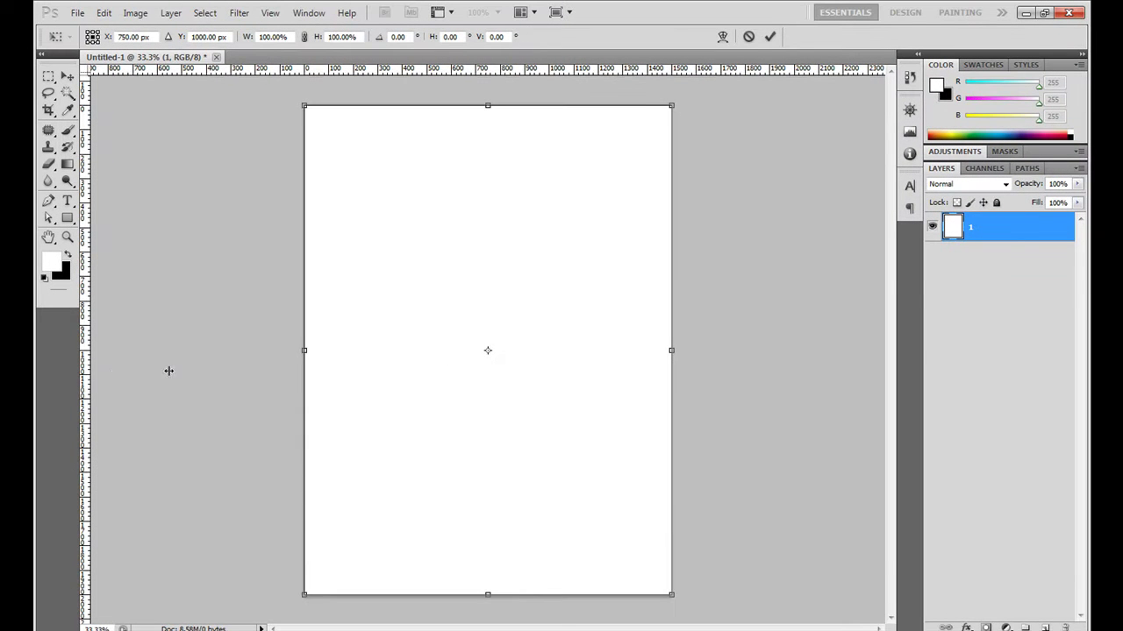
drag(168, 370, 488, 363)
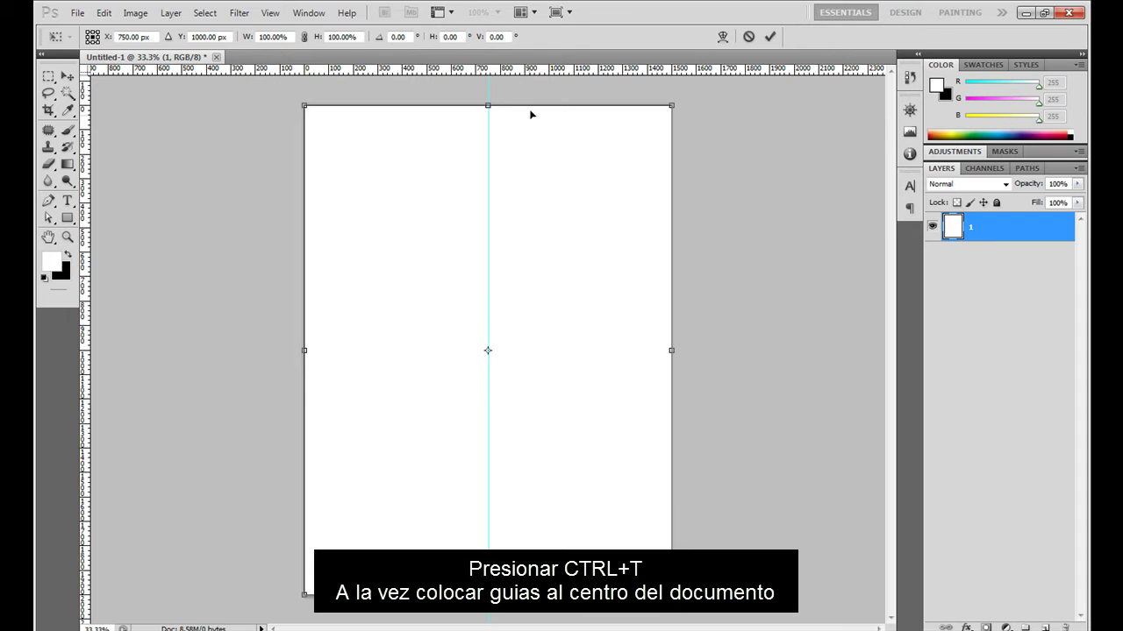
drag(534, 132, 526, 349)
- Fill layer 1 with a radial white-to-black gradient starting from the guides' centre
key(g)
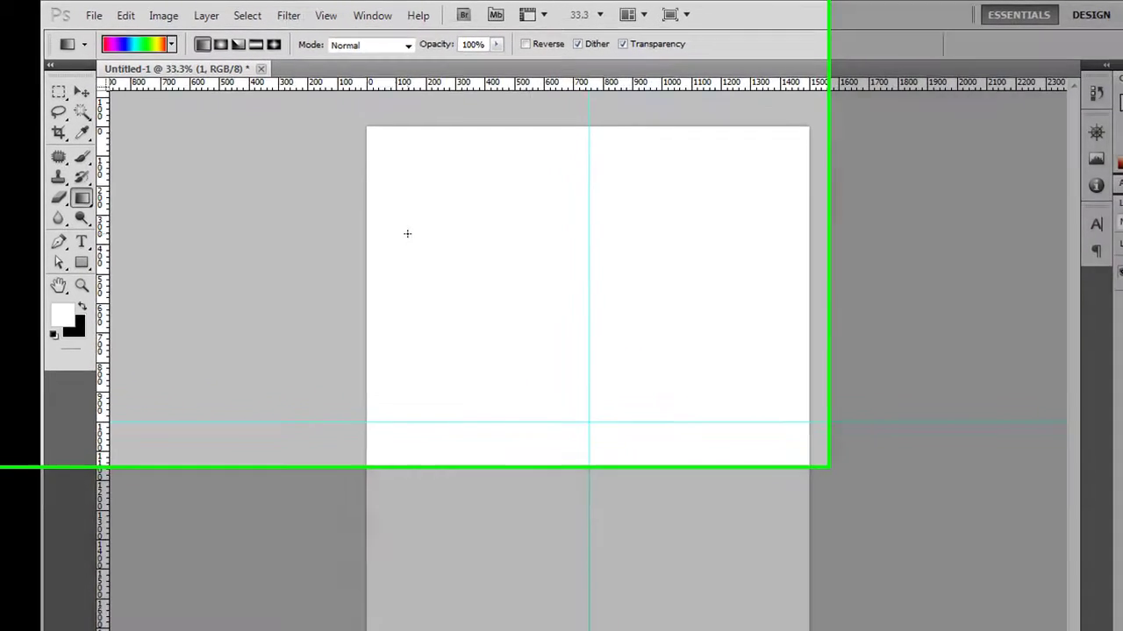
right_click(345, 194)
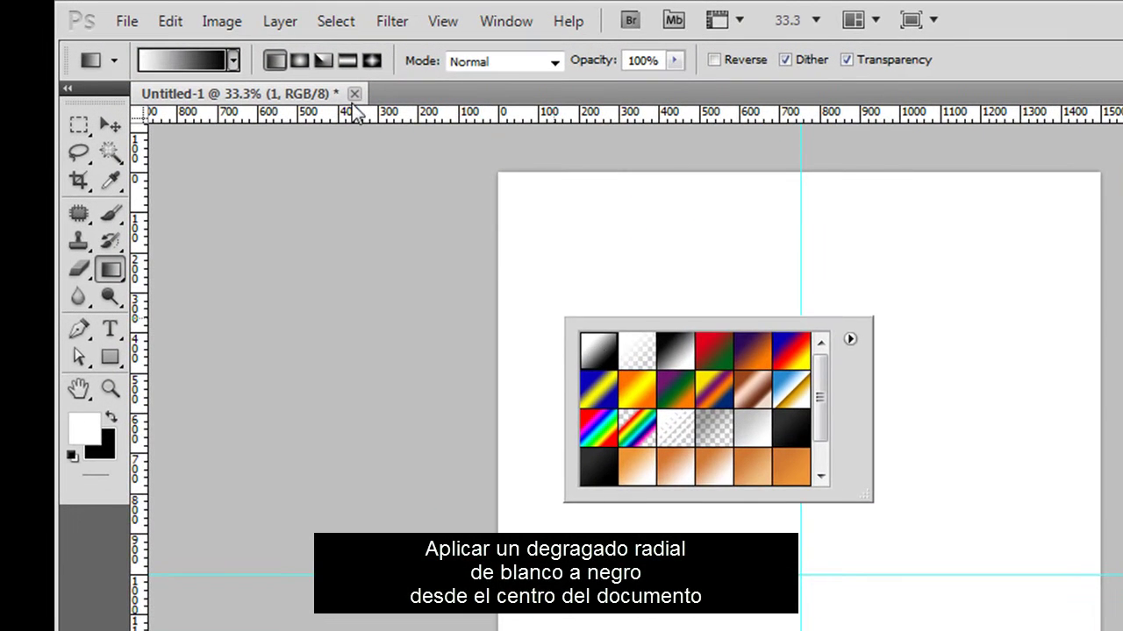
click(299, 60)
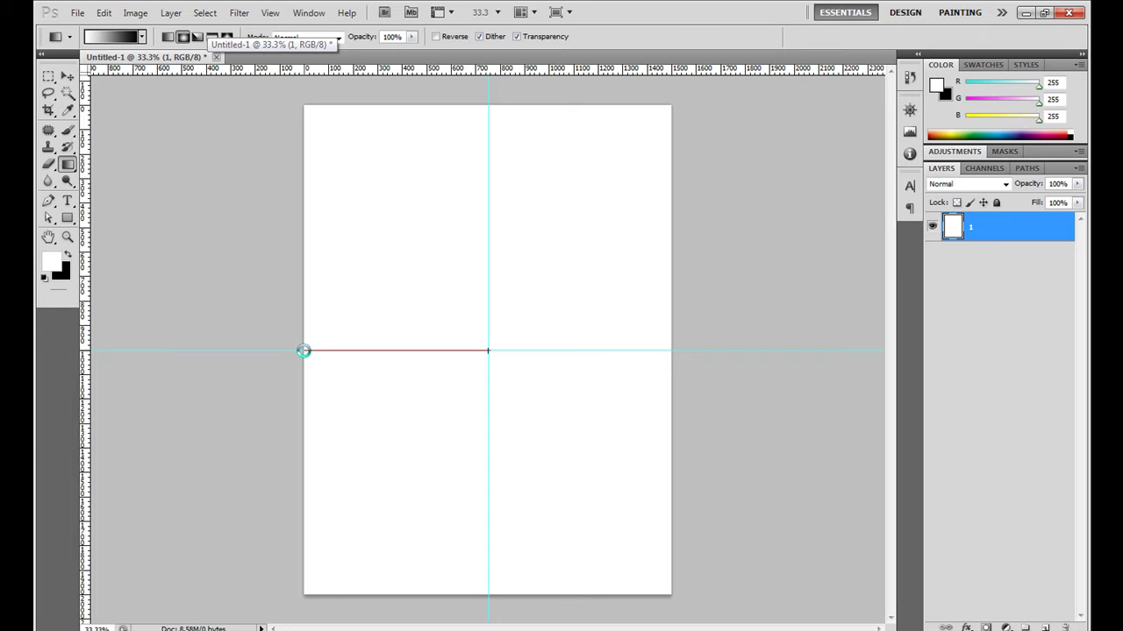
drag(303, 350, 303, 351)
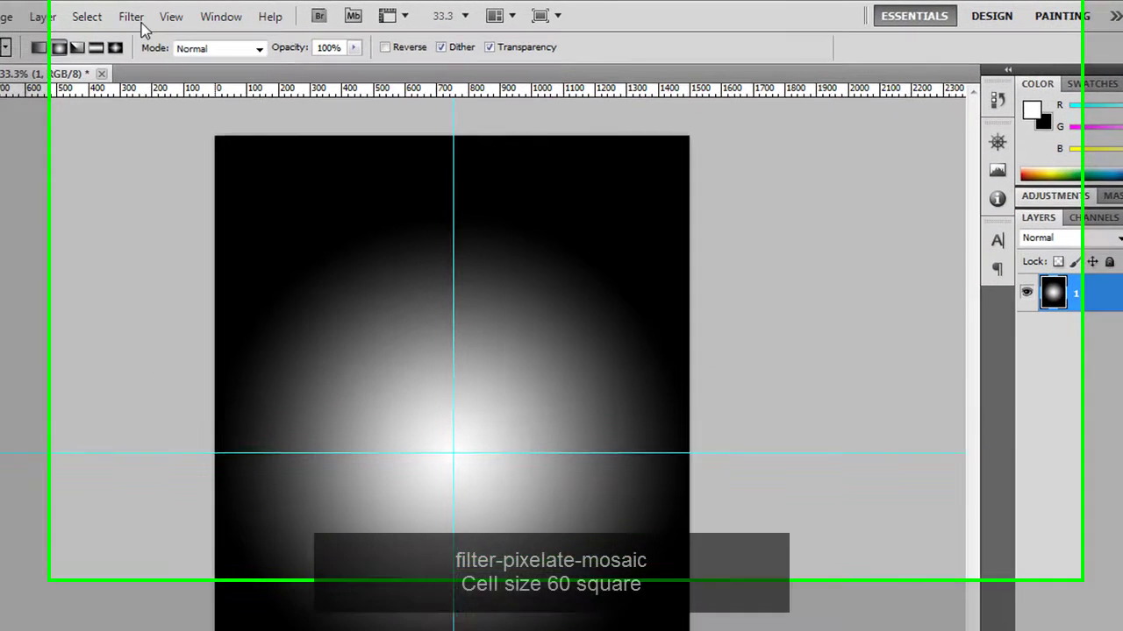
click(243, 15)
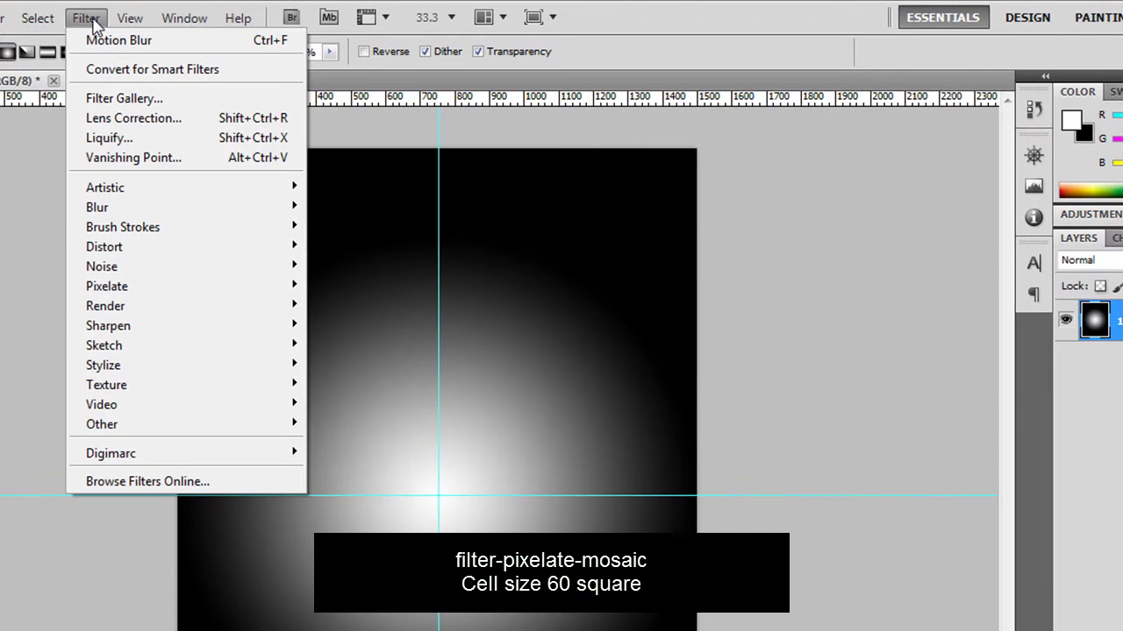
mouse_move(107, 286)
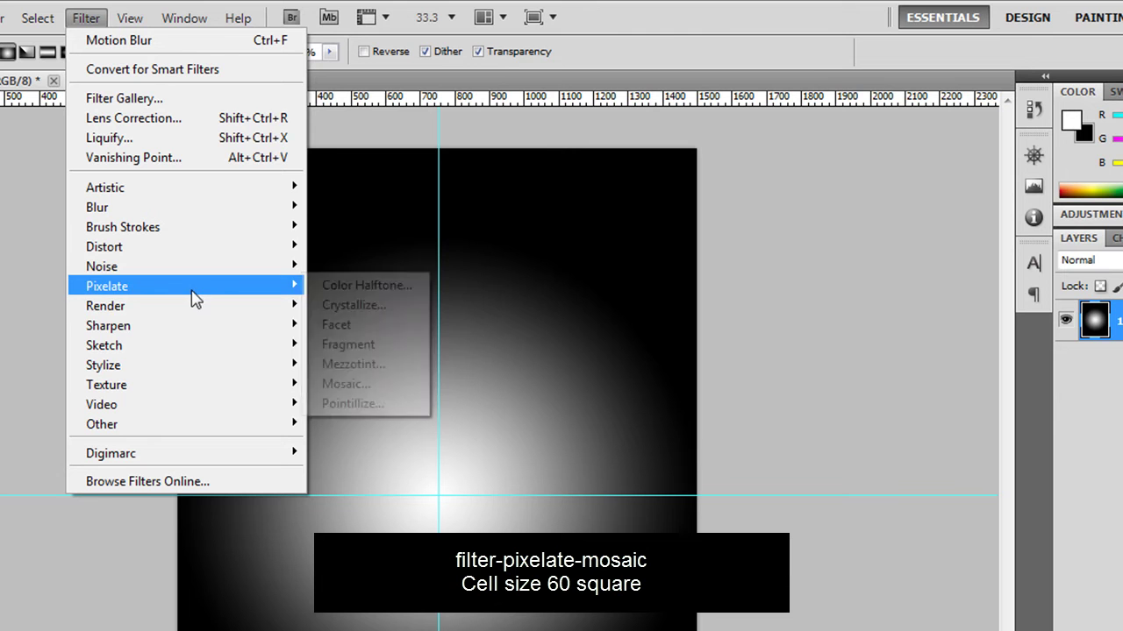
- Apply a Mosaic filter with 60-pixel cells, then a 90° Motion Blur of 700 px
click(358, 386)
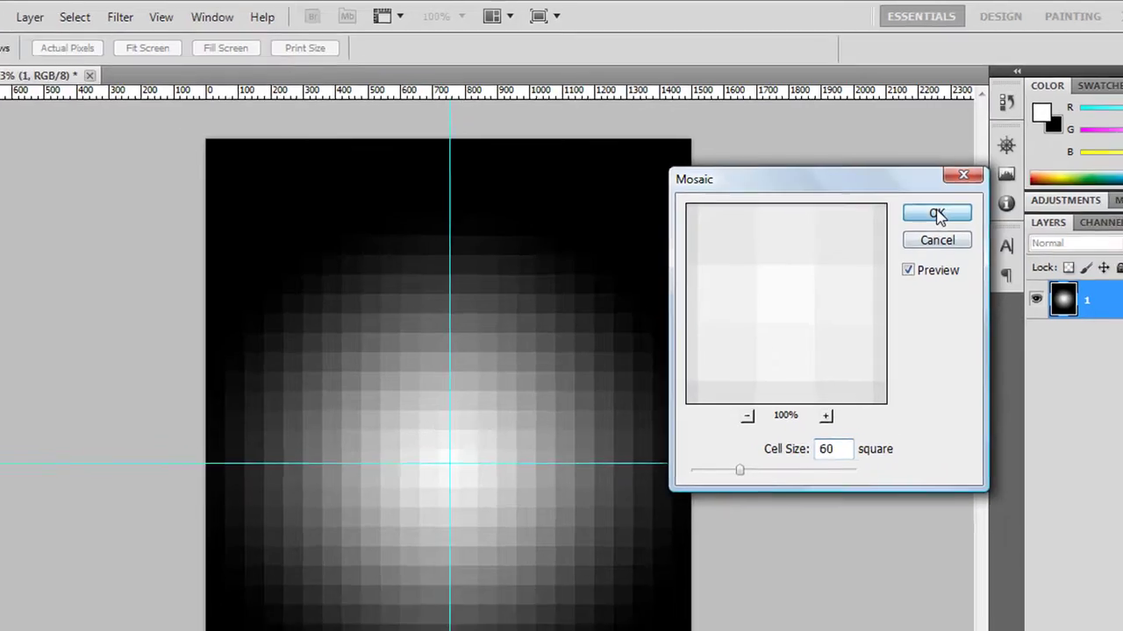
click(959, 228)
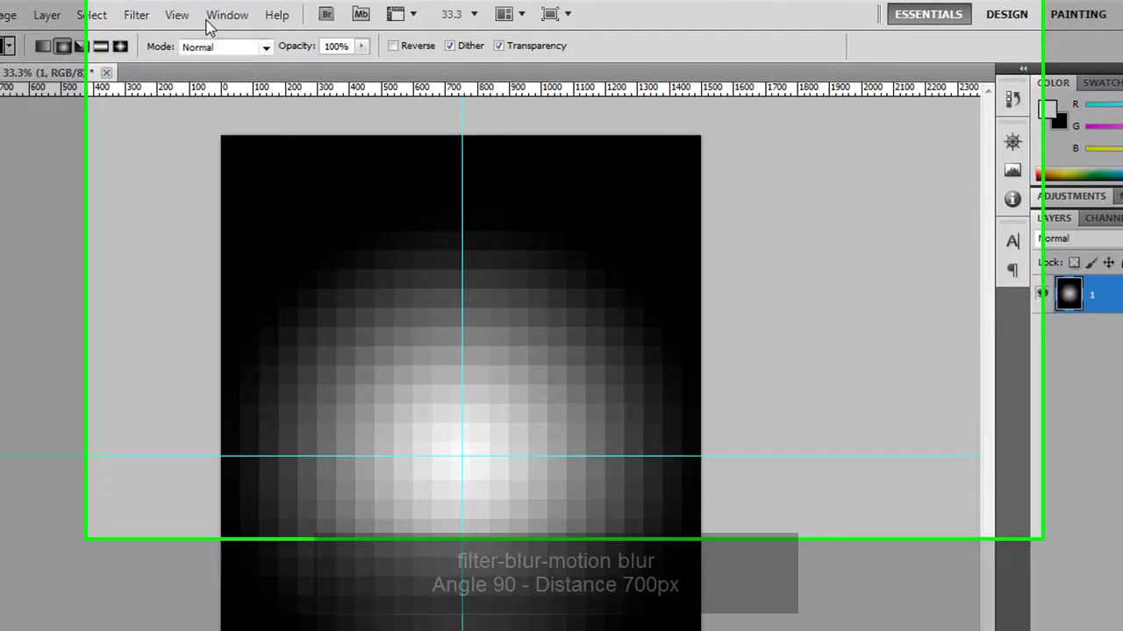
click(136, 15)
mouse_move(68, 222)
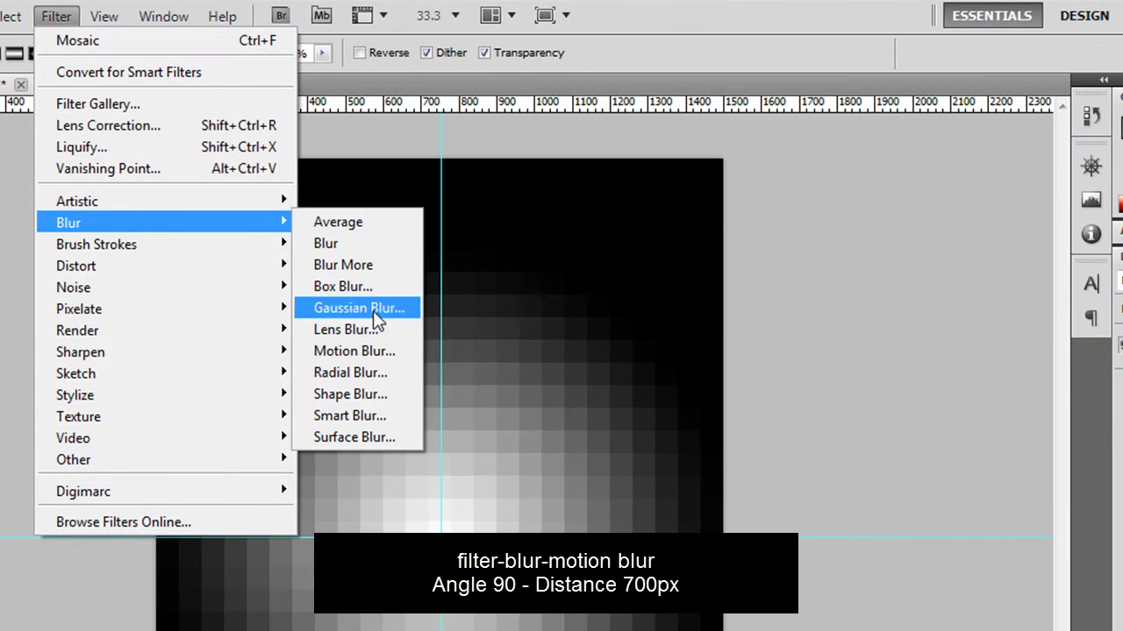
click(376, 355)
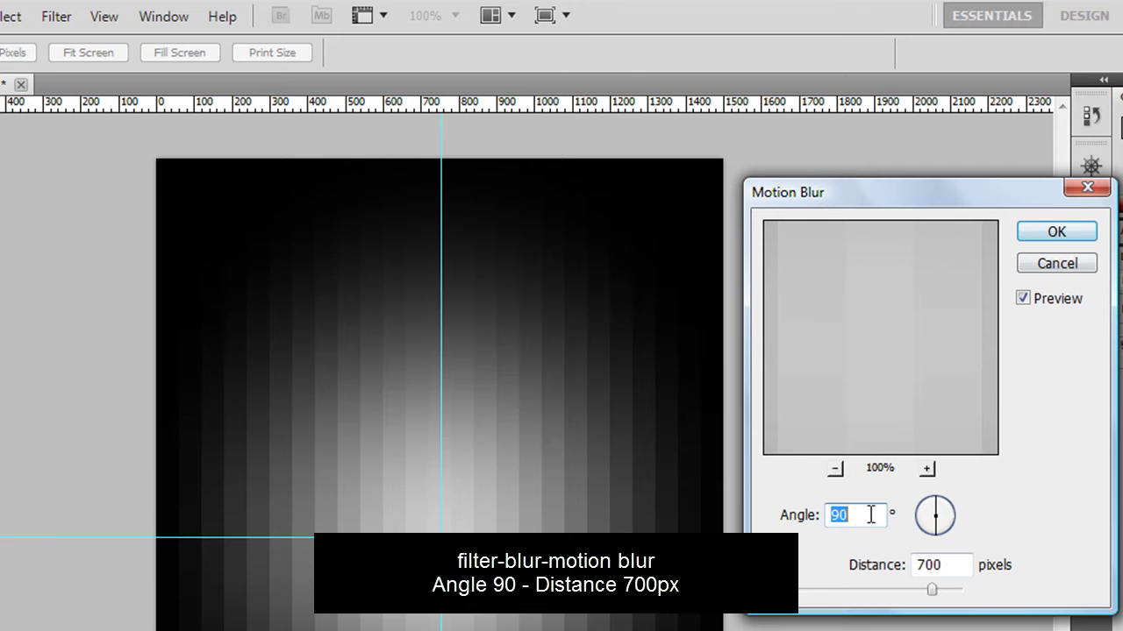
click(948, 568)
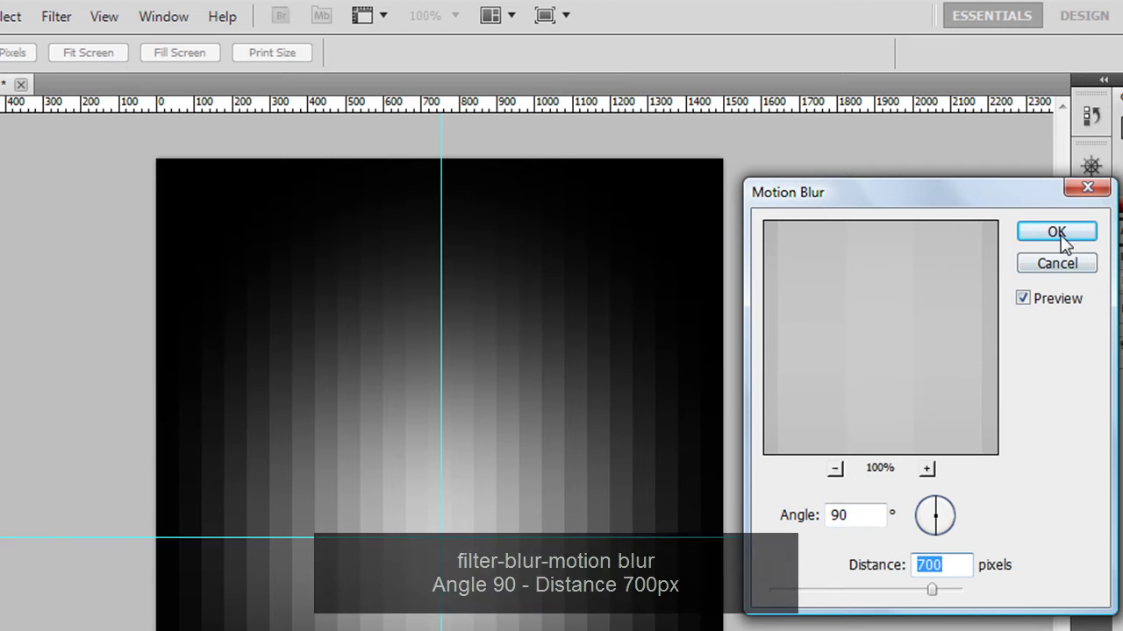
click(1059, 233)
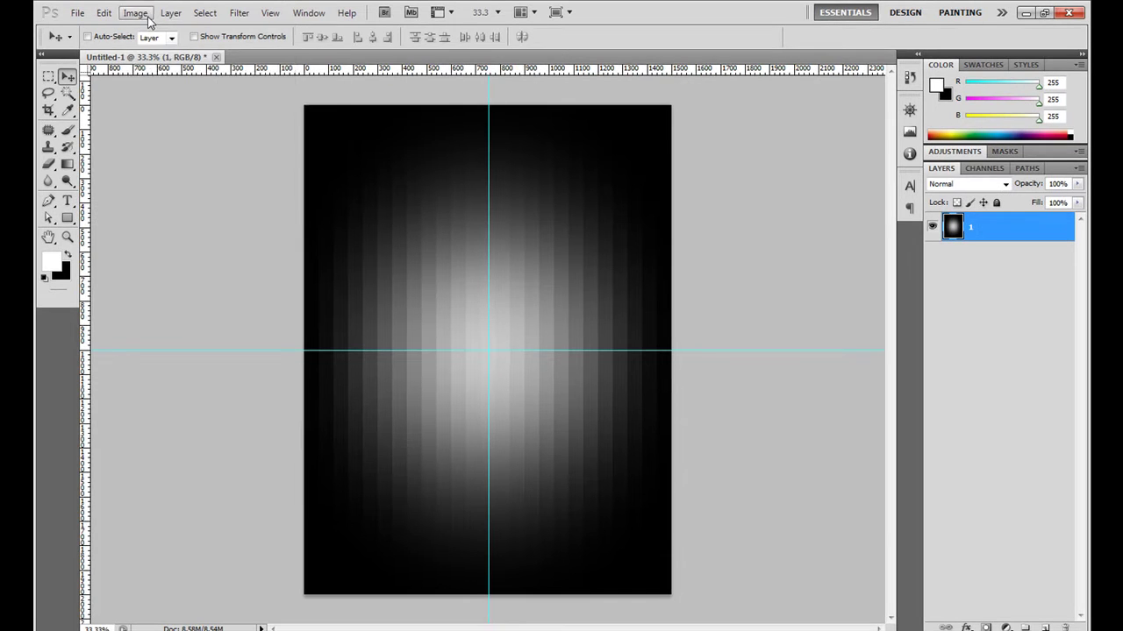
- Duplicate layer 1 three times, naming the copies 2, 3 and 4, then select layer 2
click(147, 16)
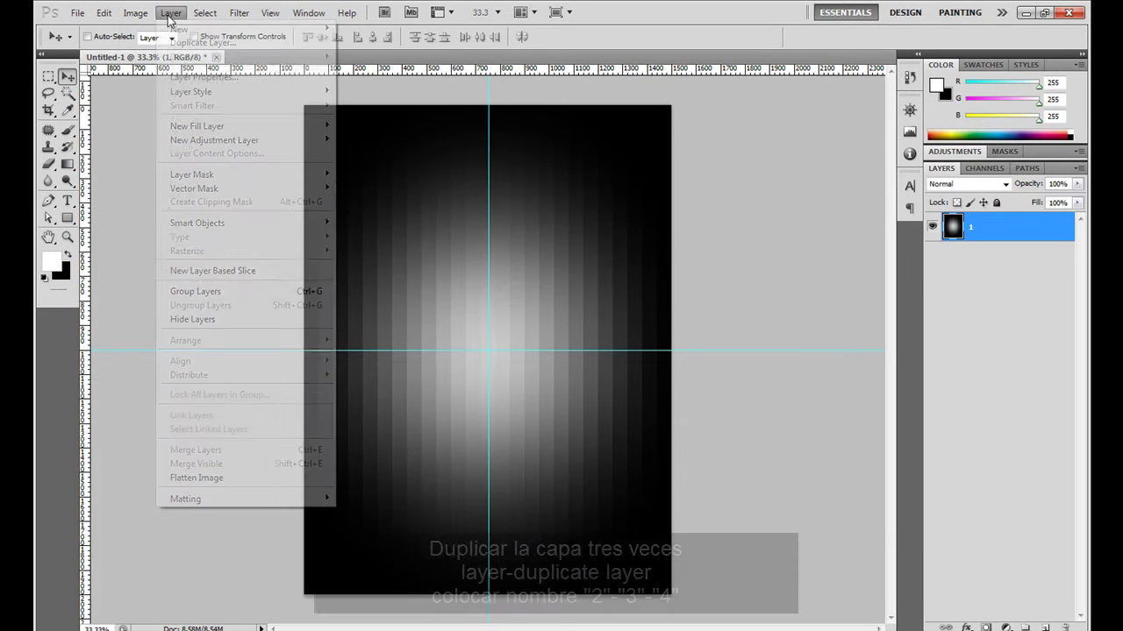
click(180, 43)
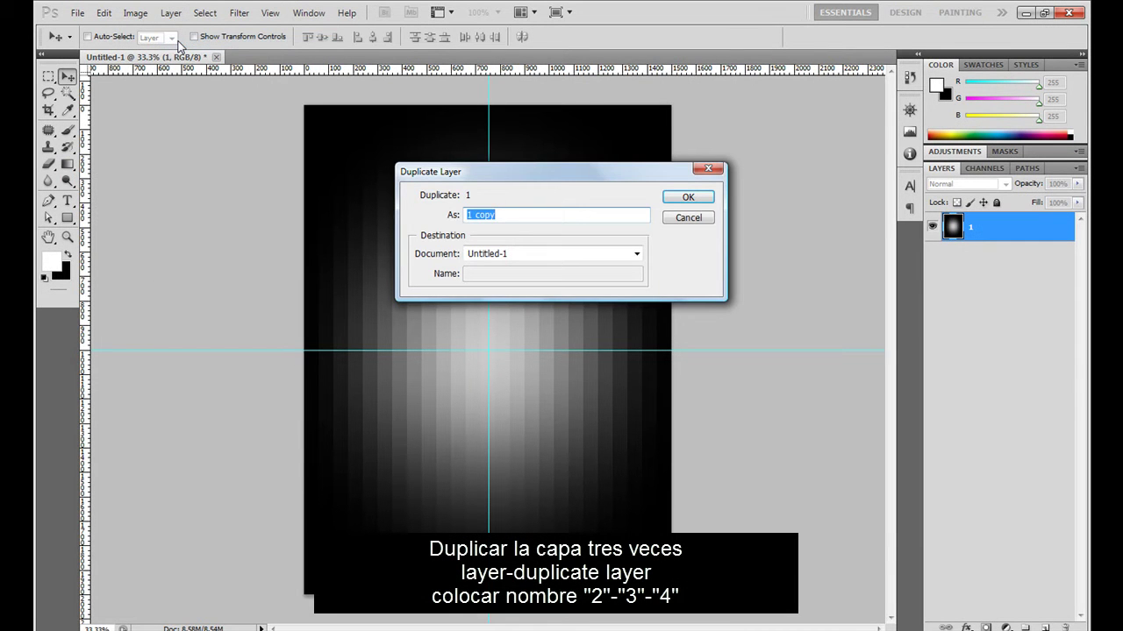
key(Return)
click(171, 13)
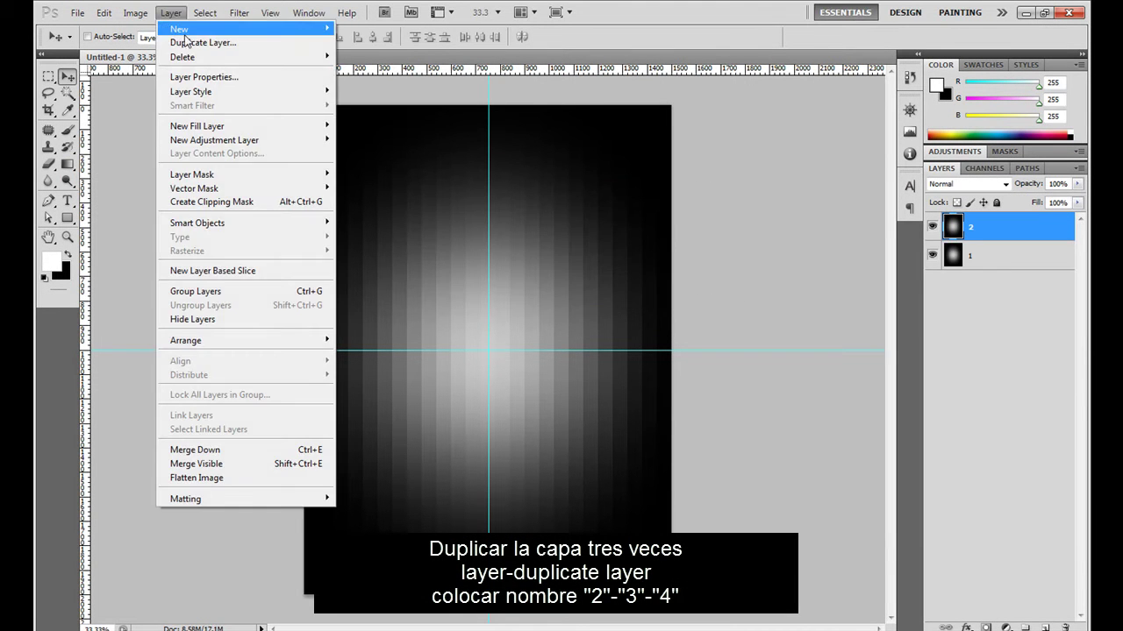
click(180, 41)
text(3)
key(Return)
click(171, 13)
click(181, 40)
text(4)
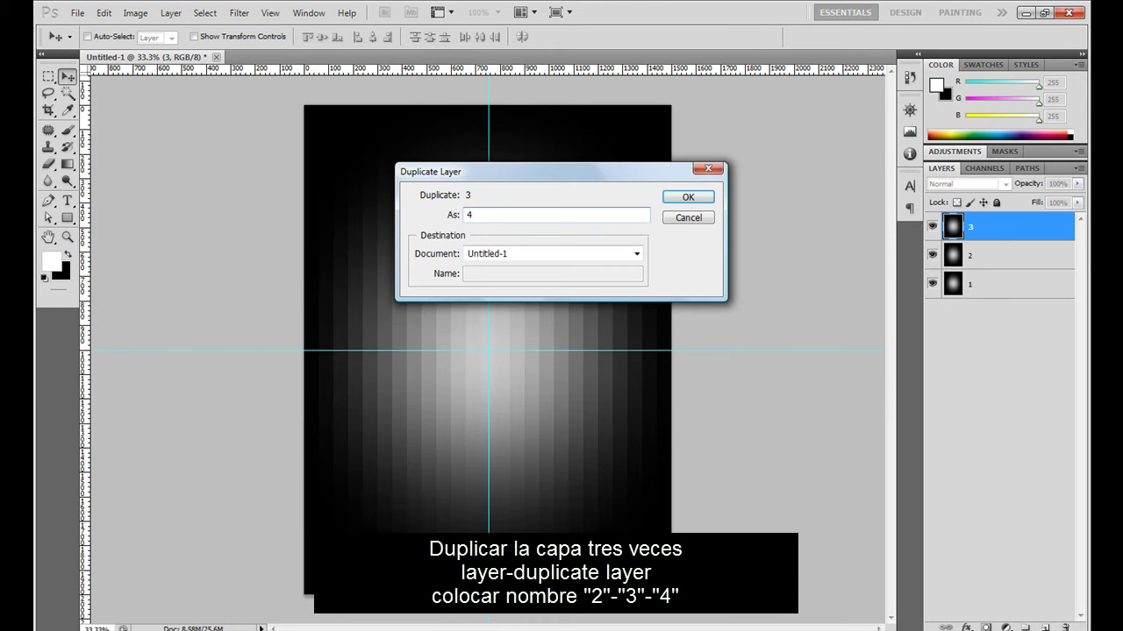
key(Return)
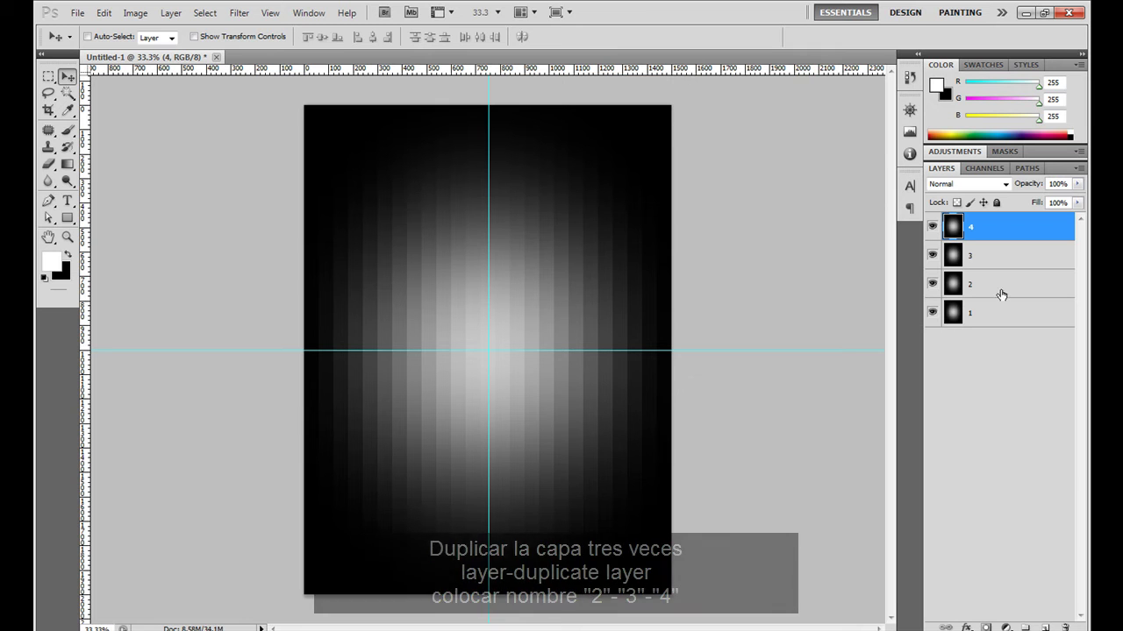
click(1002, 294)
- Rotate layer 2 by -30° and layer 3 by 30°
key(ctrl+t)
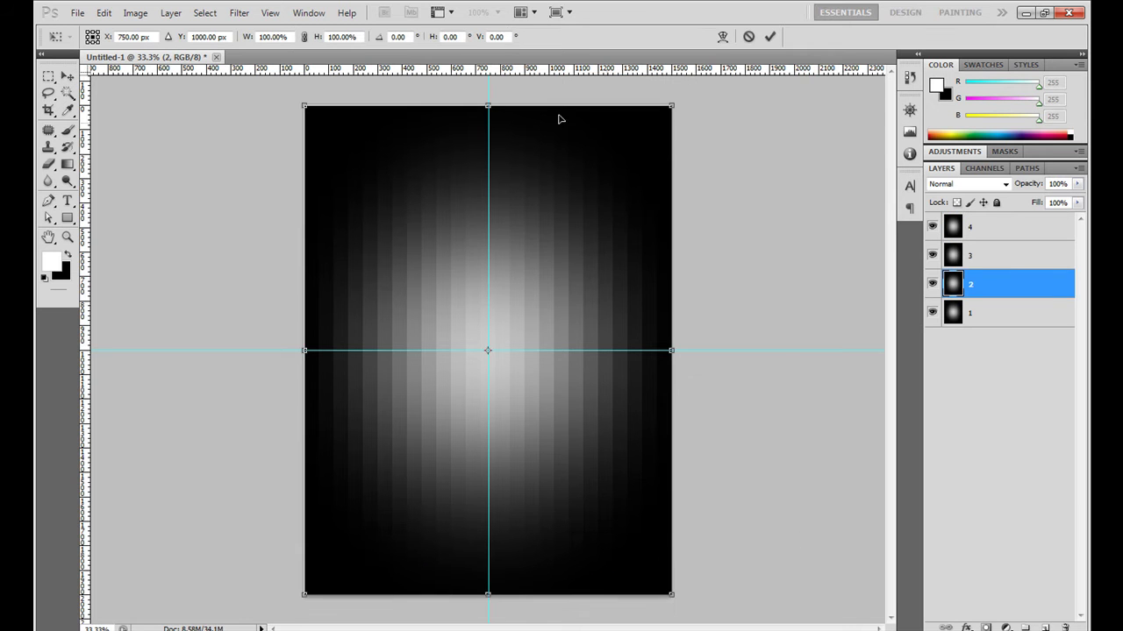
drag(461, 91, 349, 110)
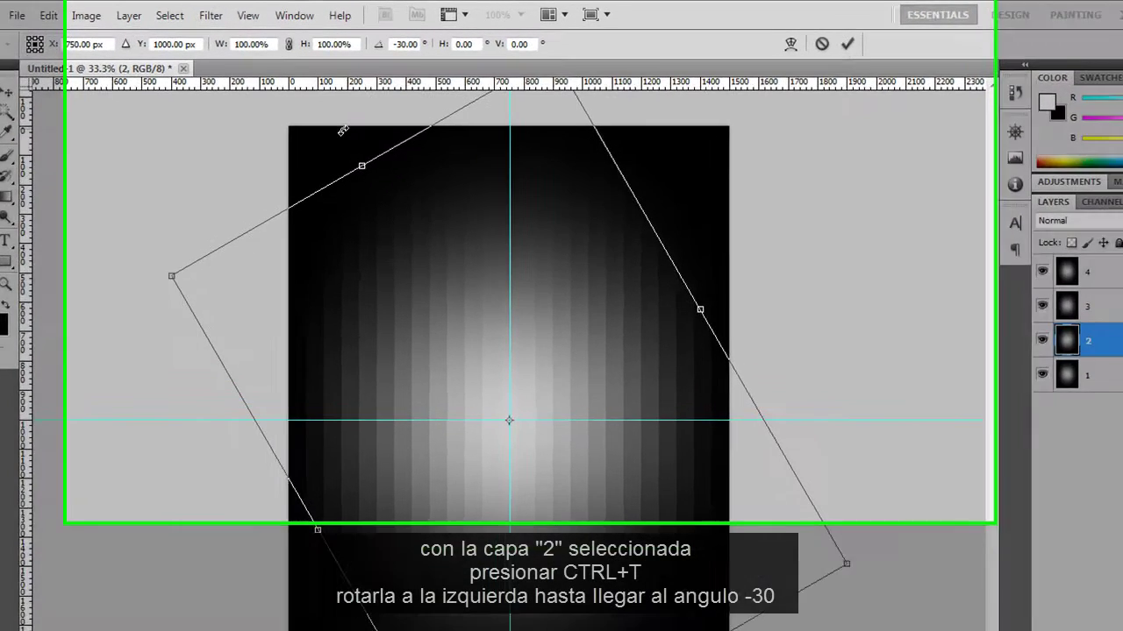
key(Return)
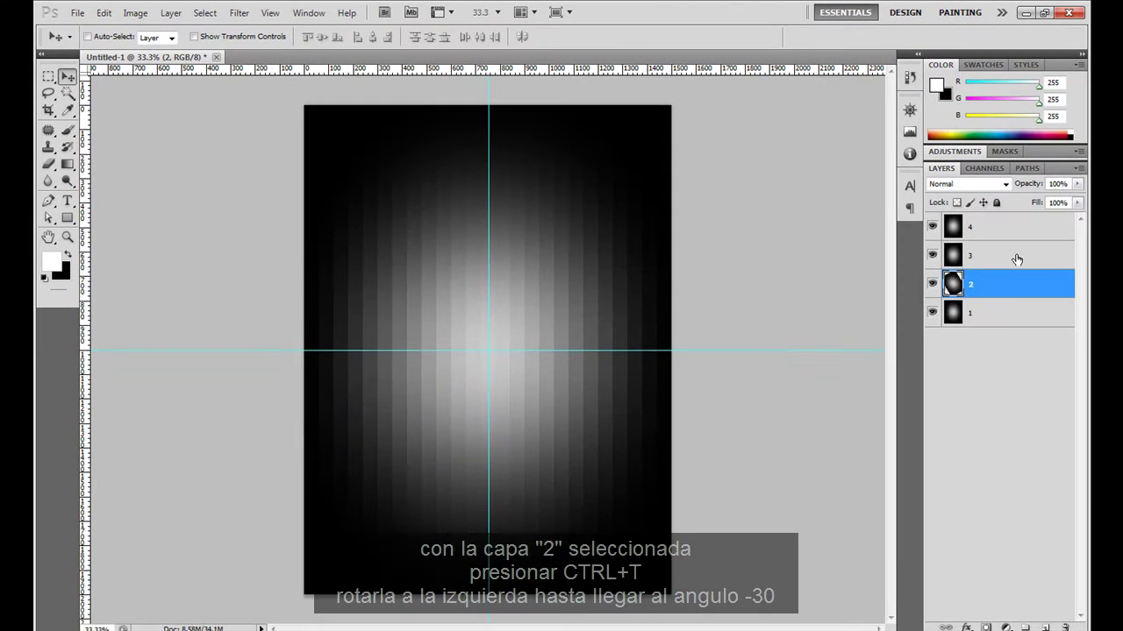
click(972, 256)
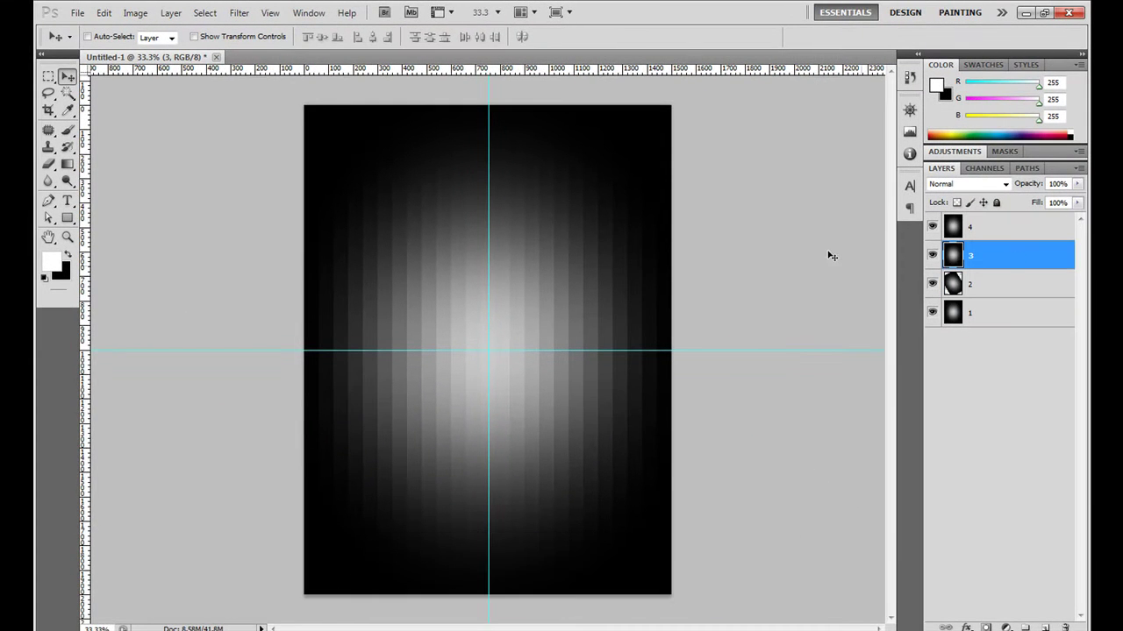
key(ctrl+t)
drag(679, 133, 725, 171)
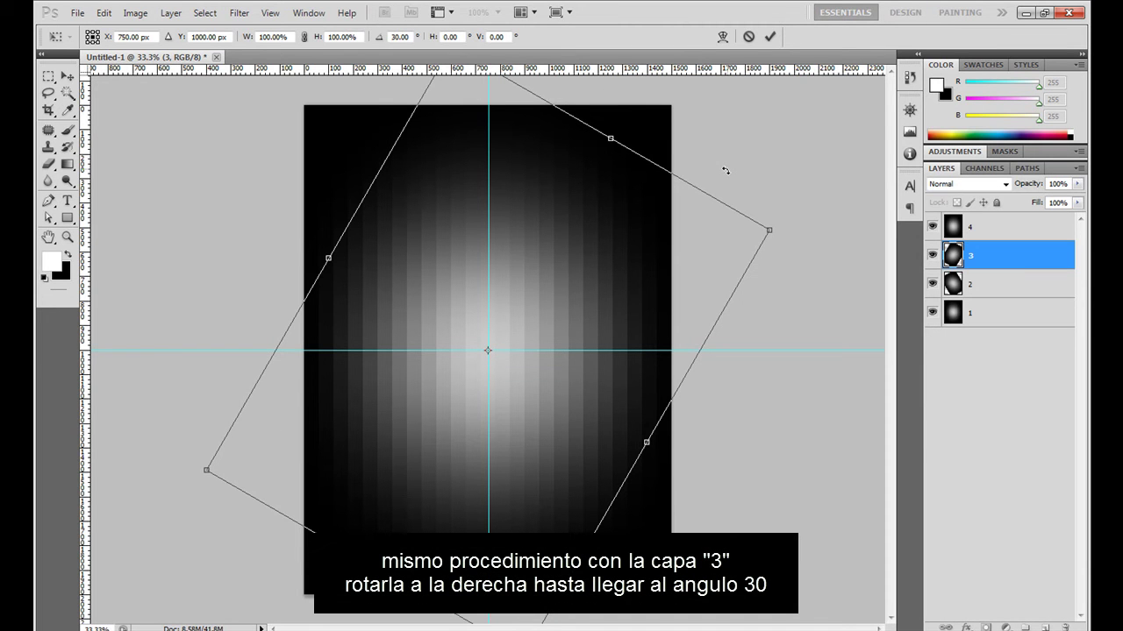
key(Return)
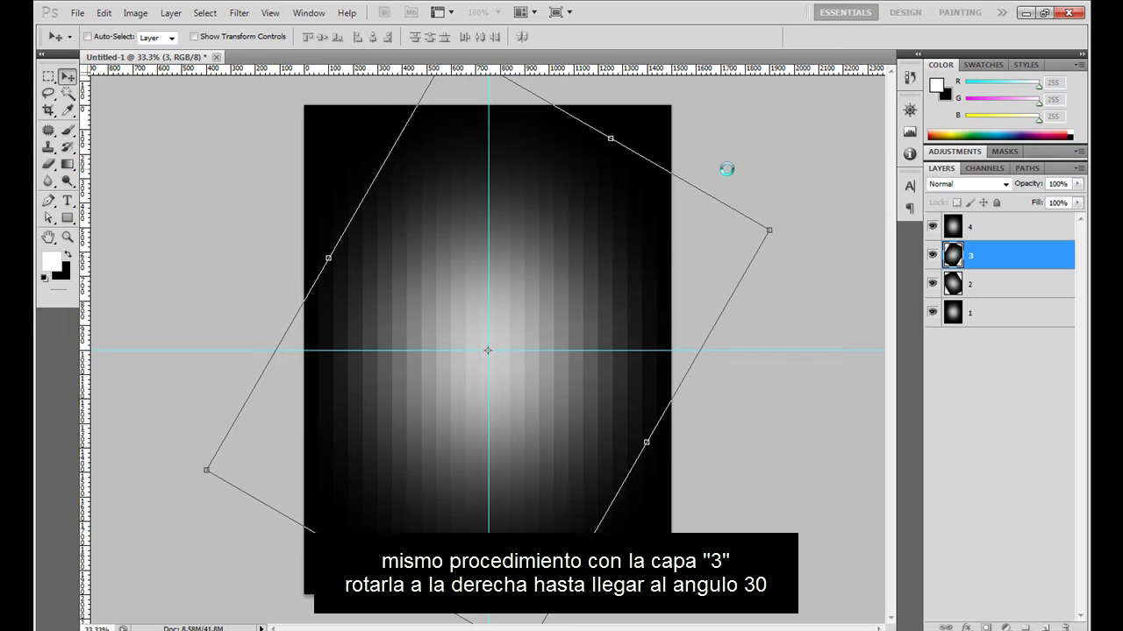
- Rotate layer 4 by 90° so its streaks run horizontally
click(988, 237)
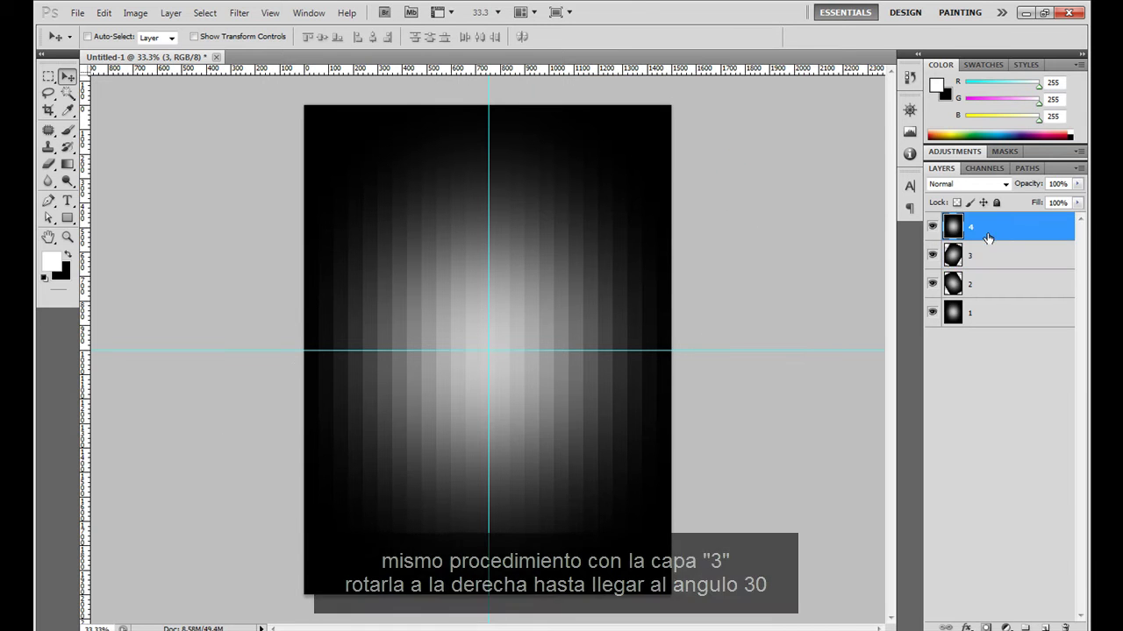
key(ctrl+t)
mouse_move(792, 227)
mouse_down()
mouse_move(745, 482)
mouse_move(720, 525)
mouse_up()
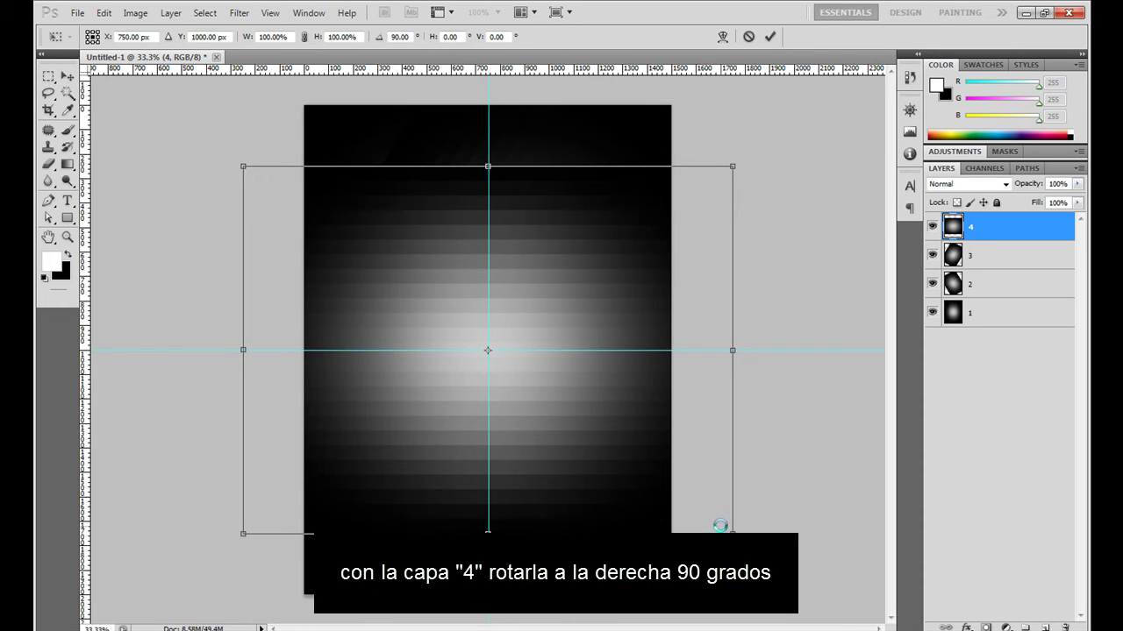
key(Return)
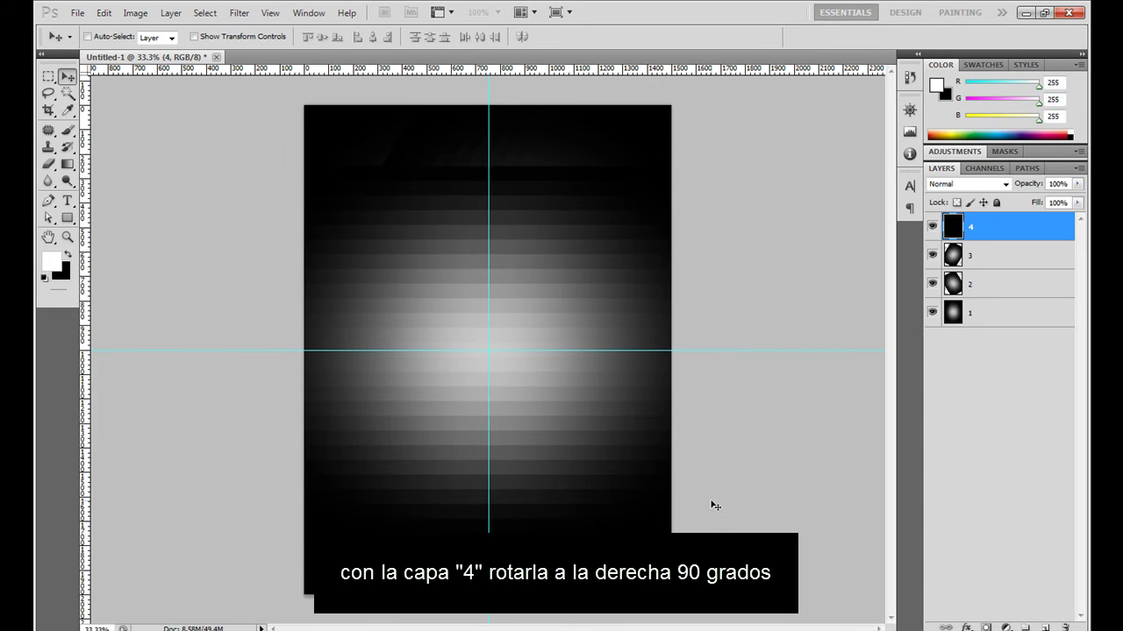
- Set layers 2 and 3 to the Darker Color blend mode
click(980, 284)
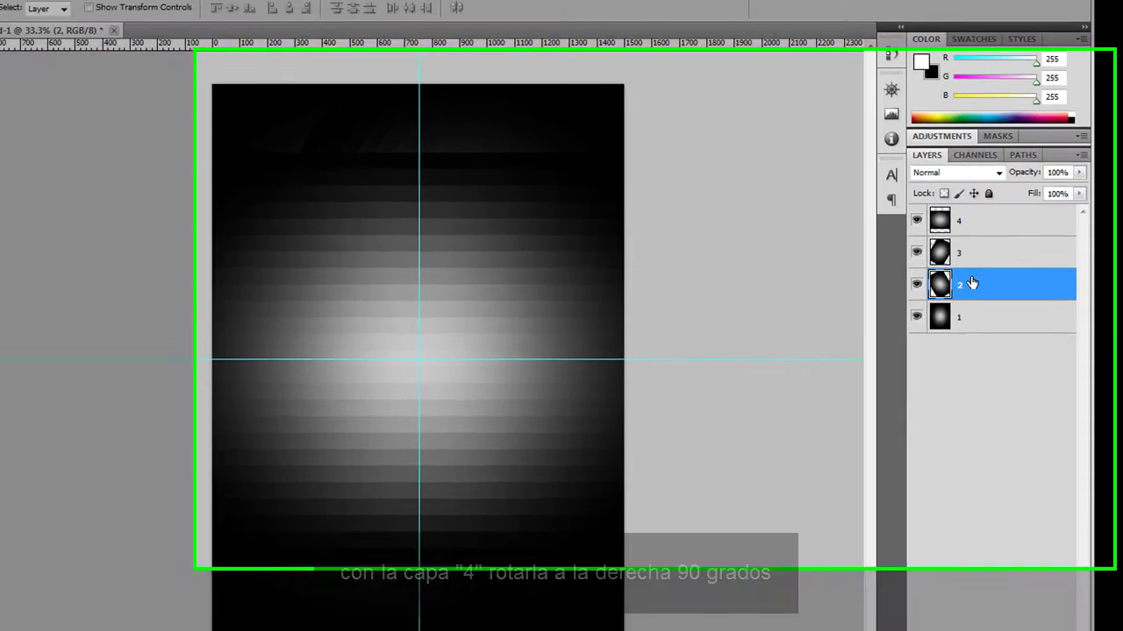
click(1005, 184)
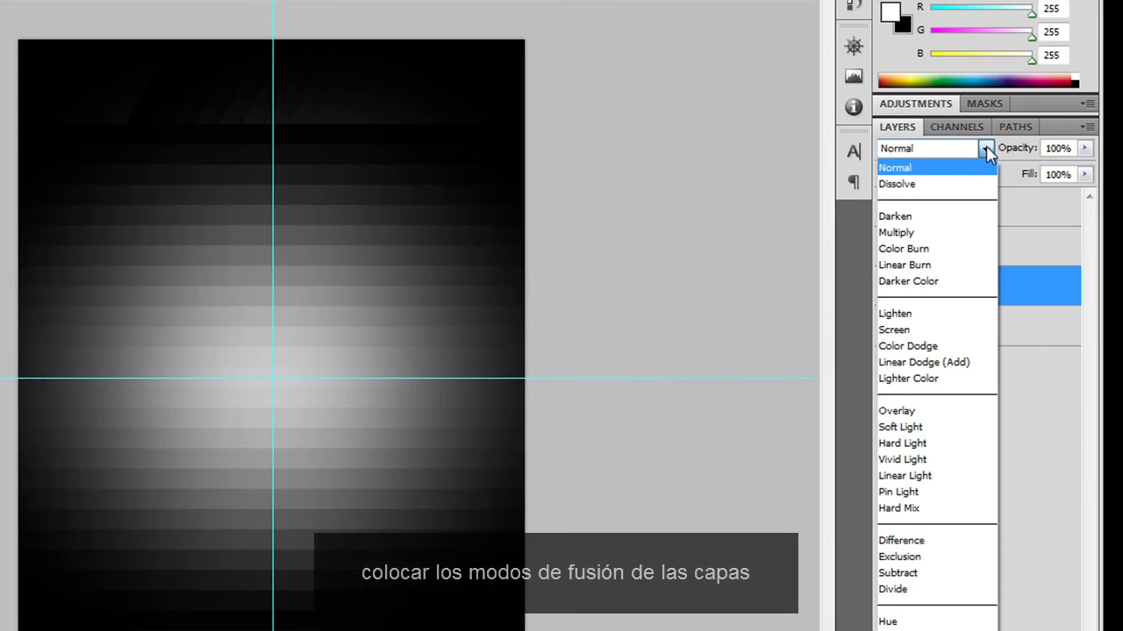
click(988, 282)
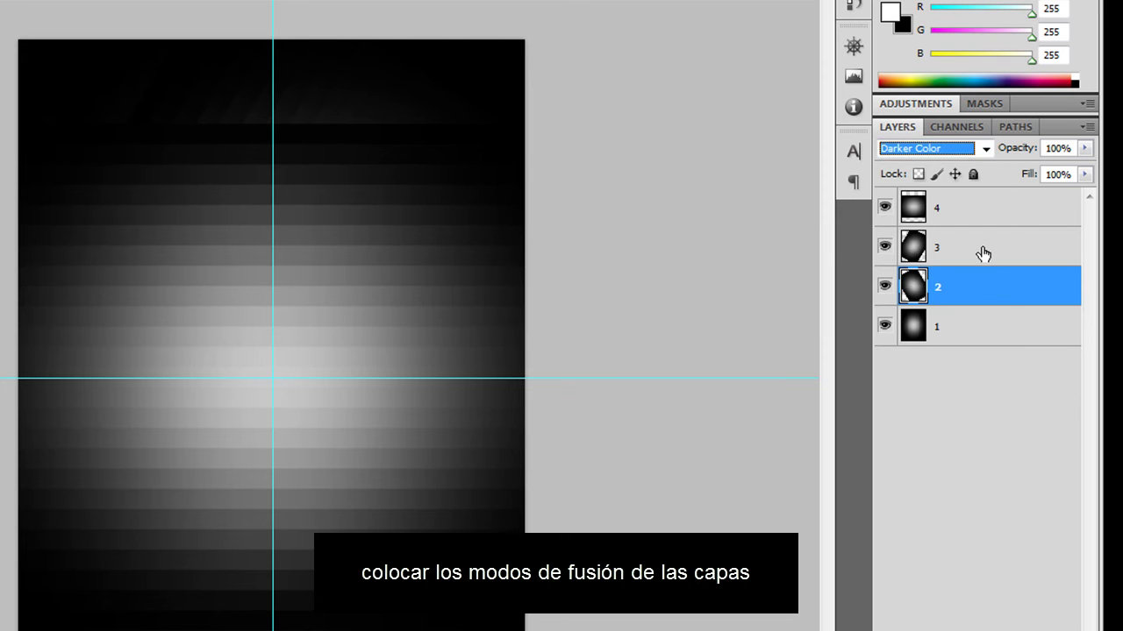
click(983, 248)
click(986, 149)
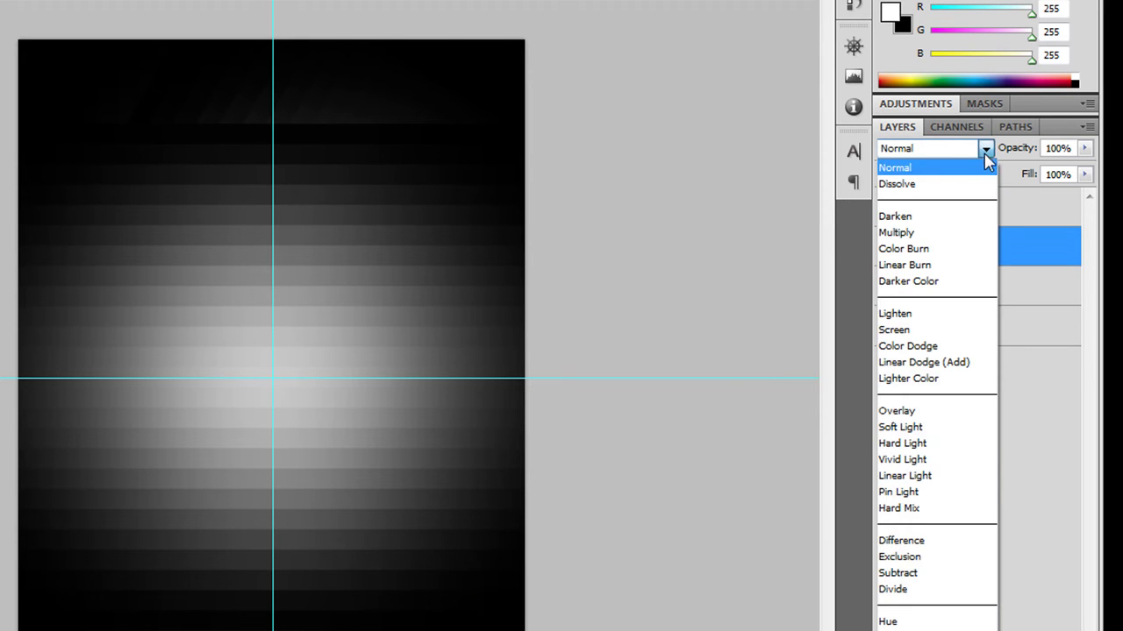
click(971, 281)
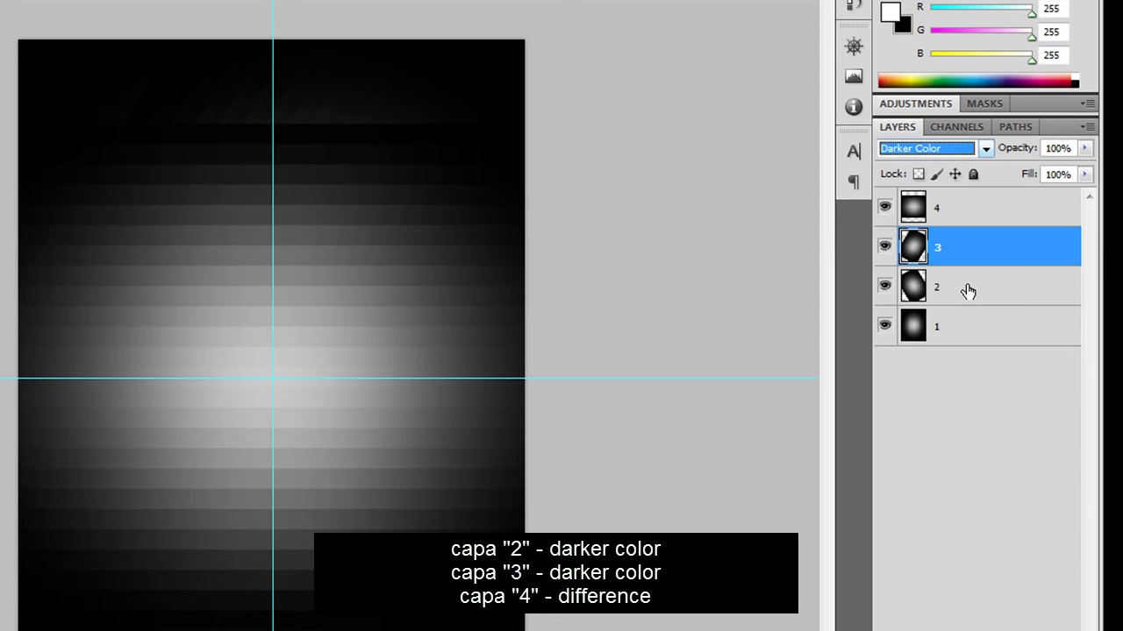
- Set layer 4's blend mode to Difference
click(976, 212)
click(986, 151)
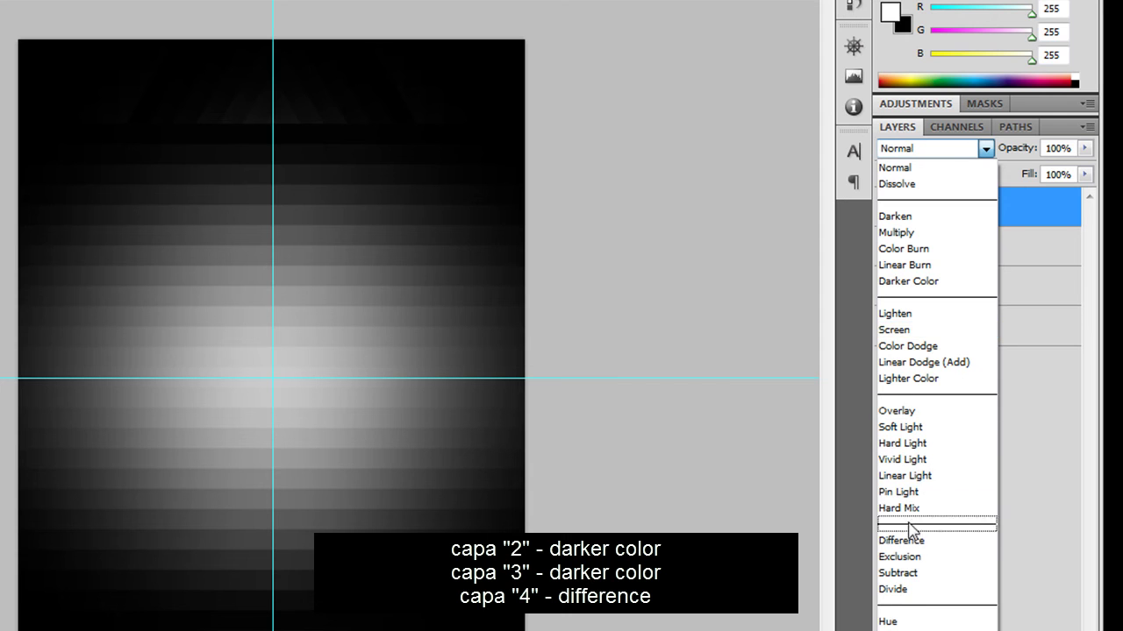
click(971, 541)
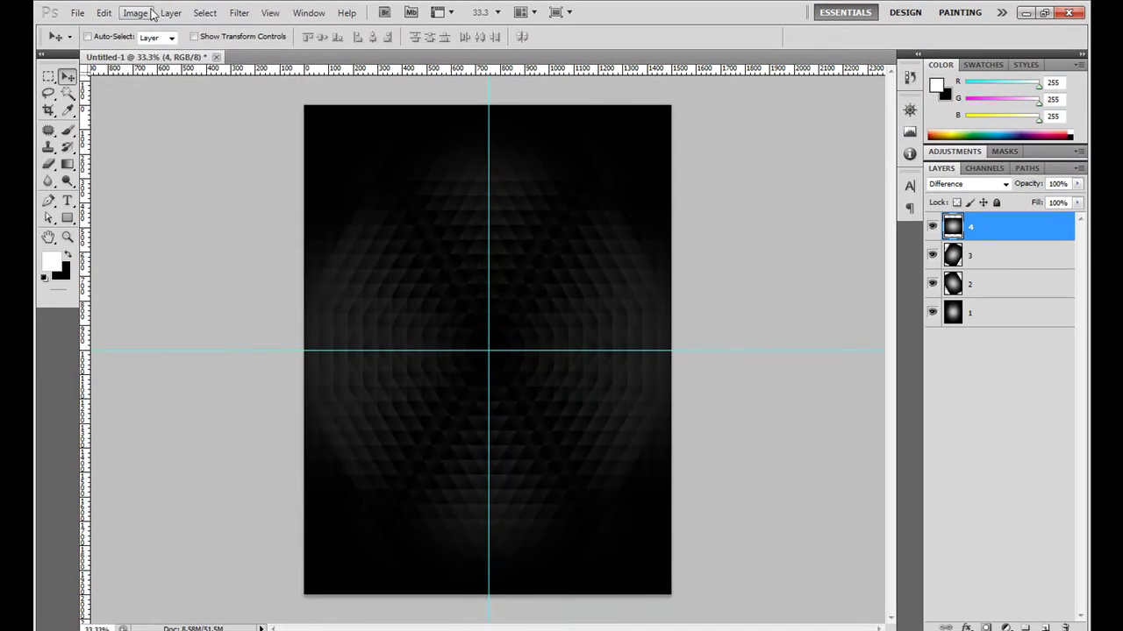
click(136, 12)
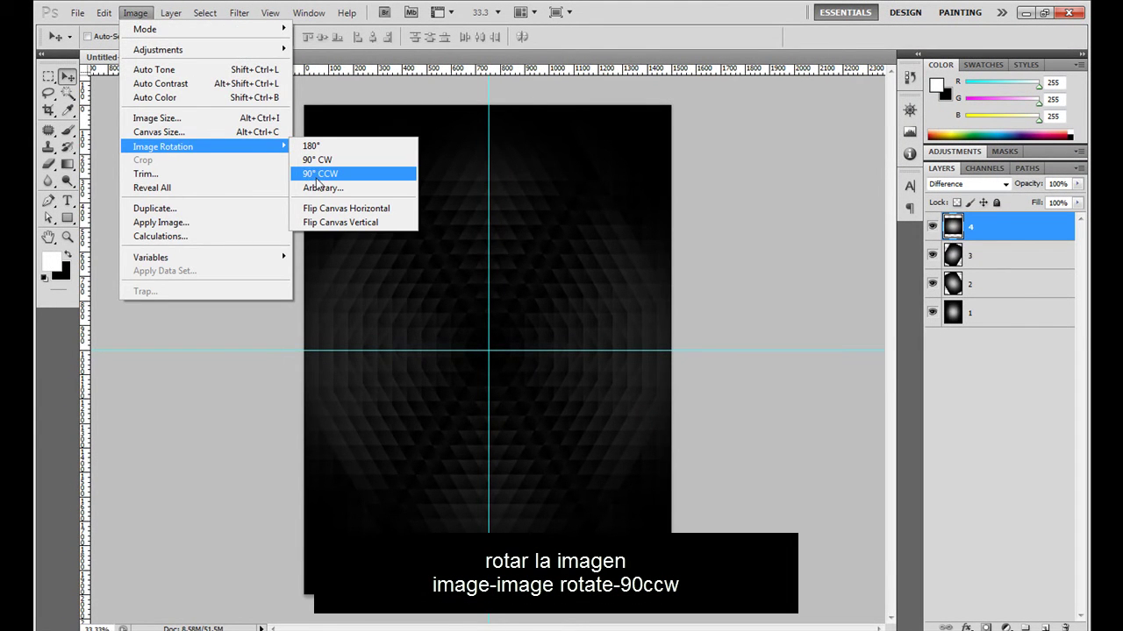
- Rotate the canvas 90° counter-clockwise and stretch layer 4 to the full document width (135.58%)
mouse_move(163, 146)
click(314, 177)
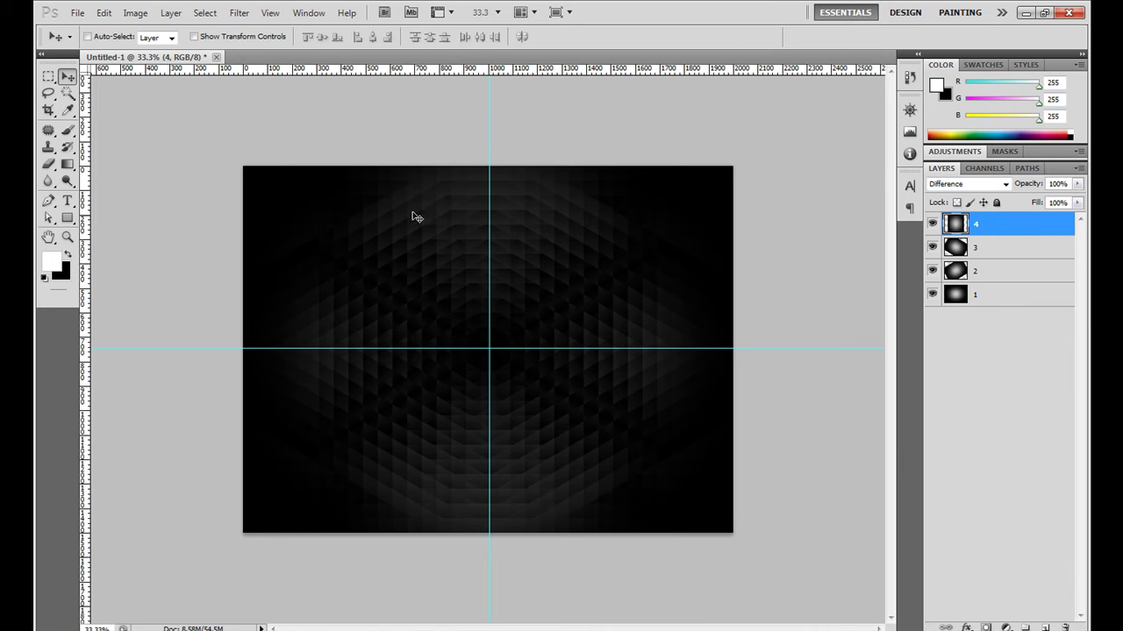
key(ctrl+t)
drag(672, 349, 738, 350)
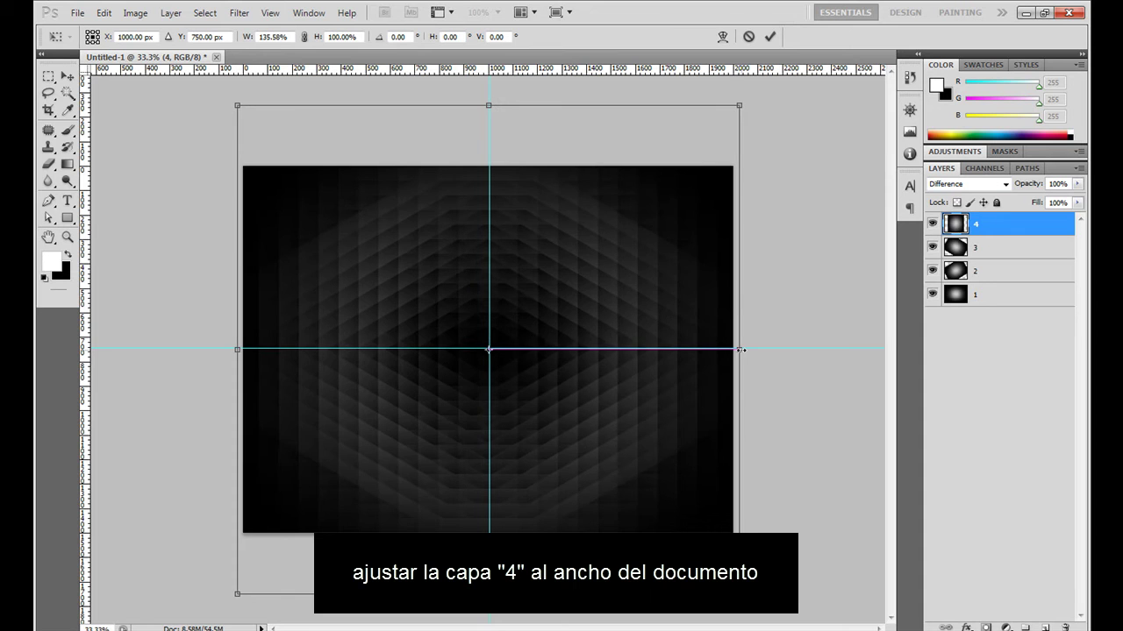
key(Return)
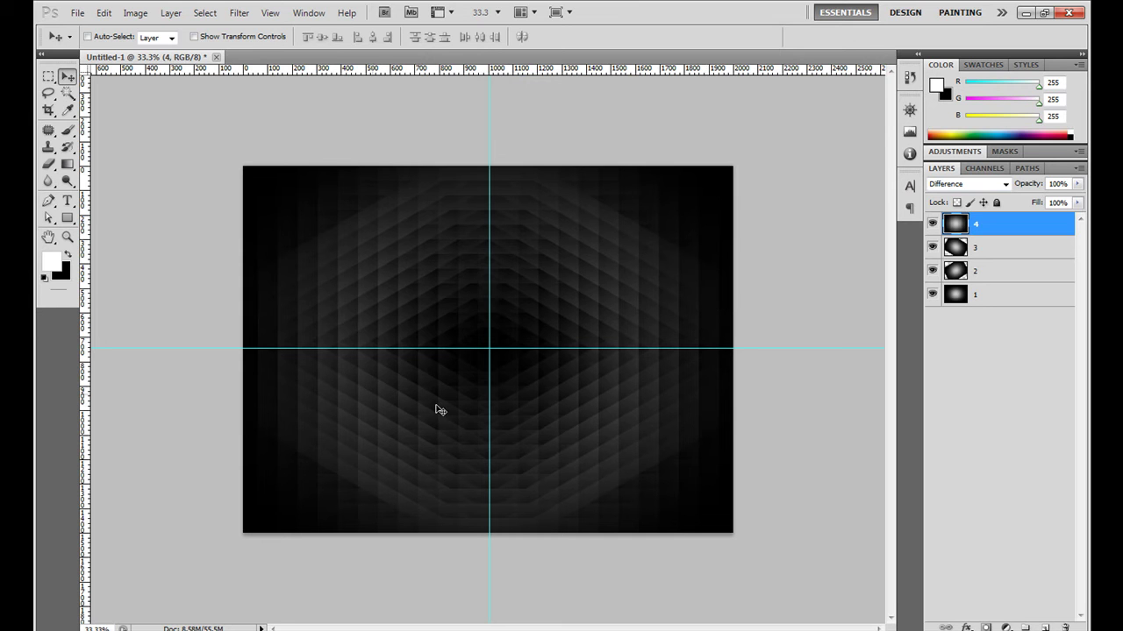
click(171, 12)
mouse_move(180, 29)
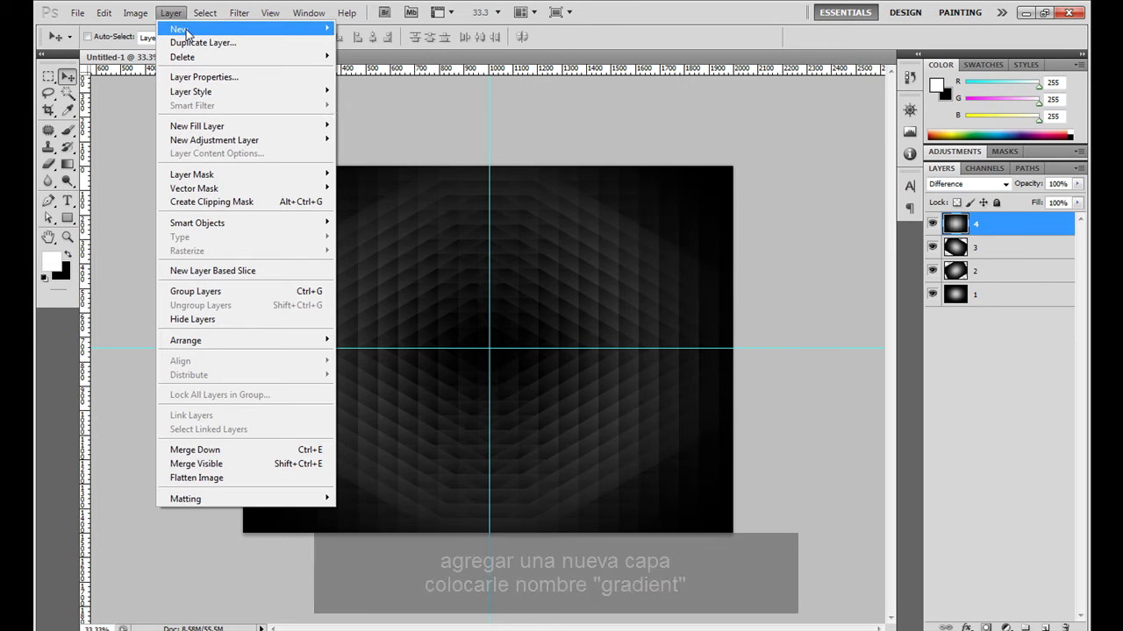
- Add a new layer named gradient and fill it with a left-to-right linear Spectrum gradient
click(358, 29)
text(gradient)
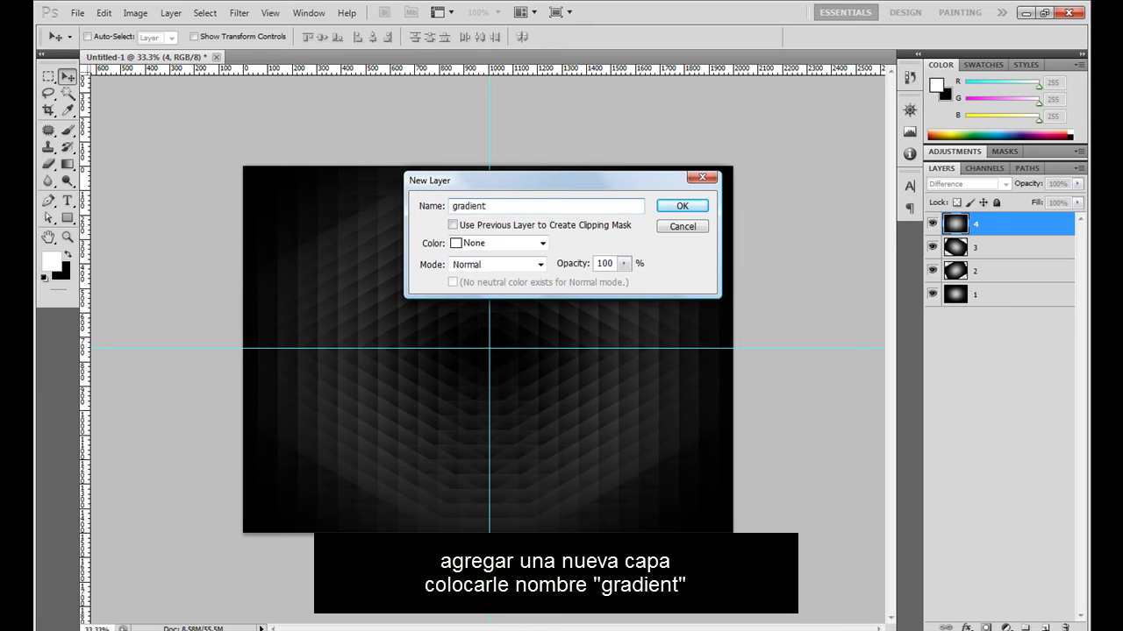
key(Return)
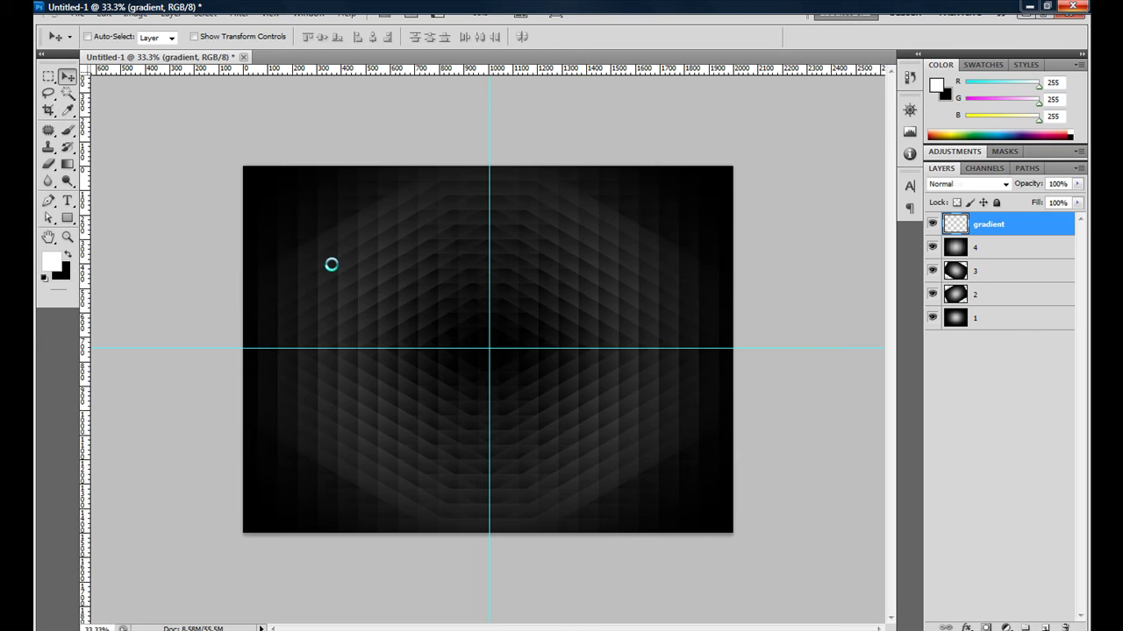
key(g)
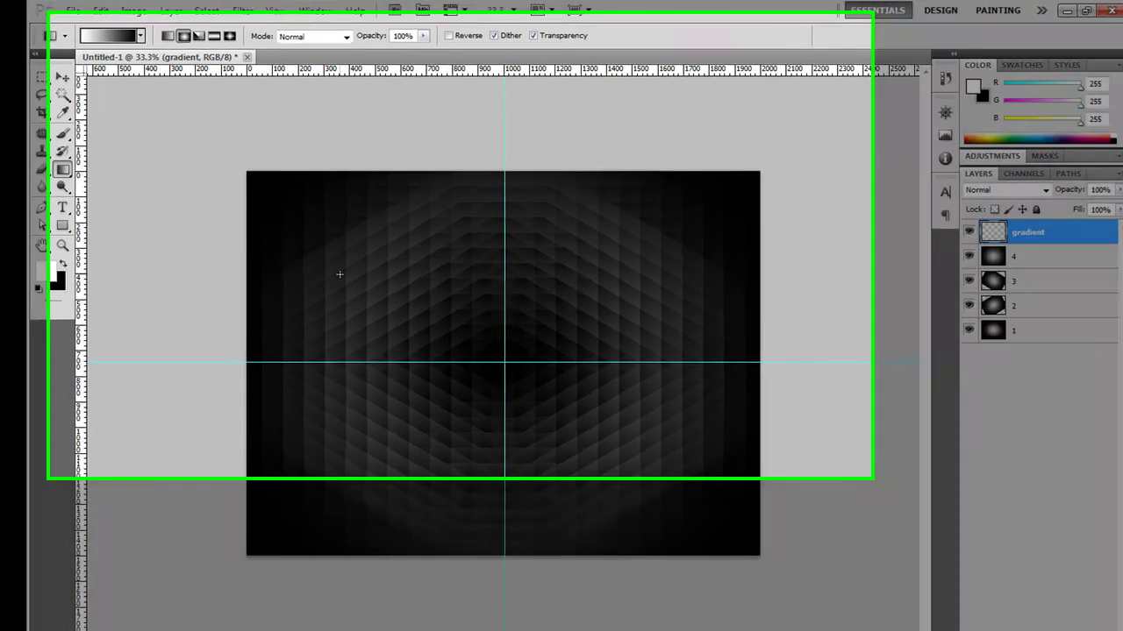
right_click(332, 264)
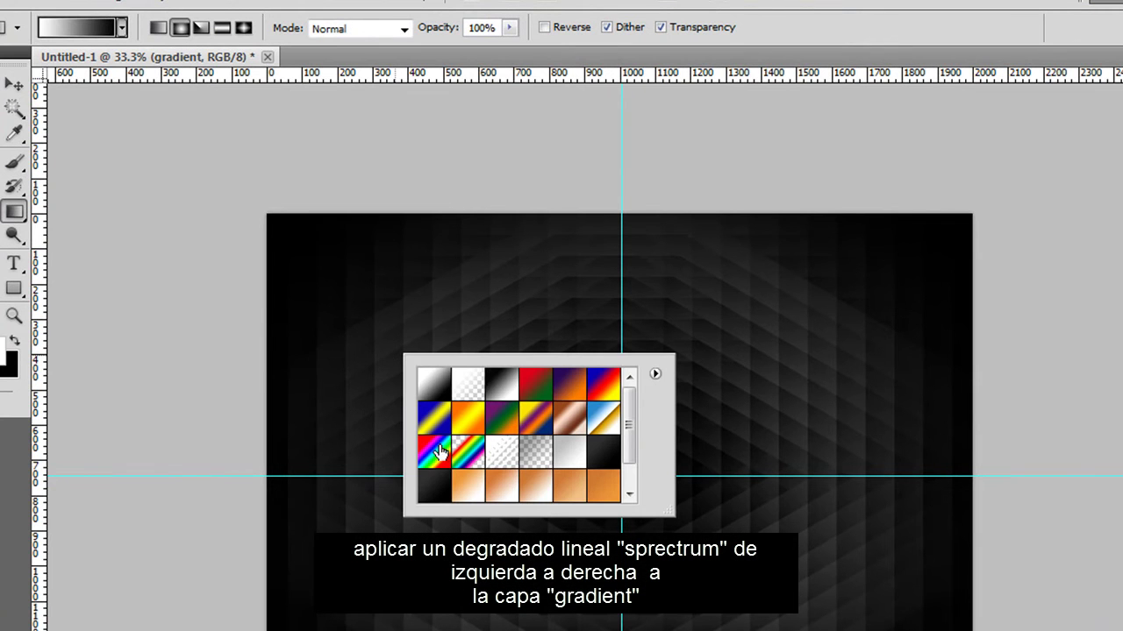
click(434, 451)
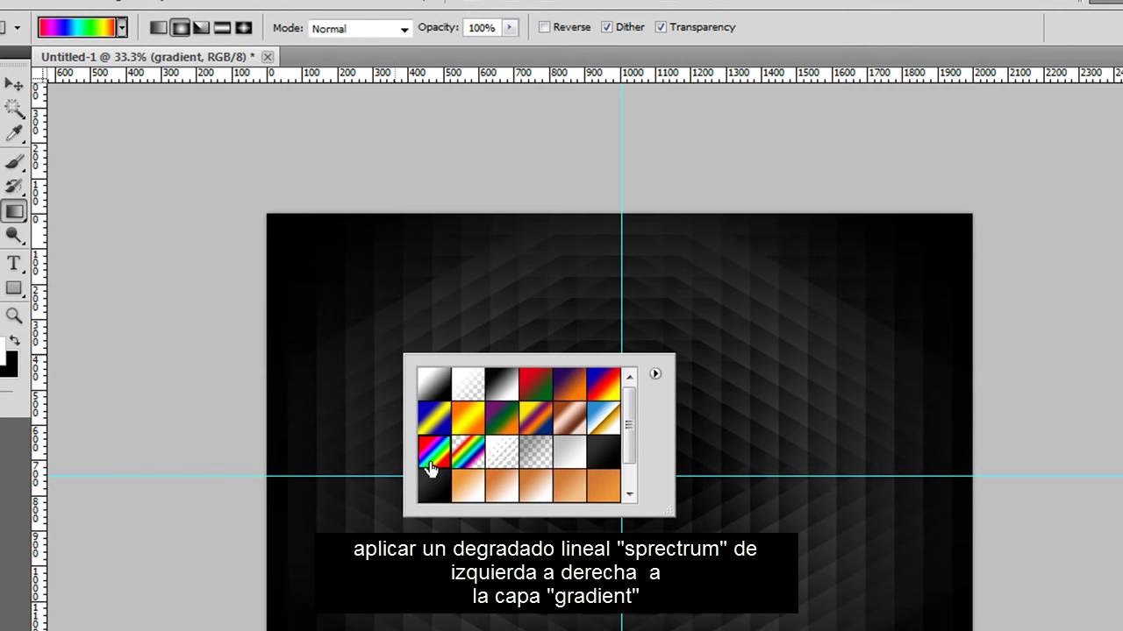
click(157, 27)
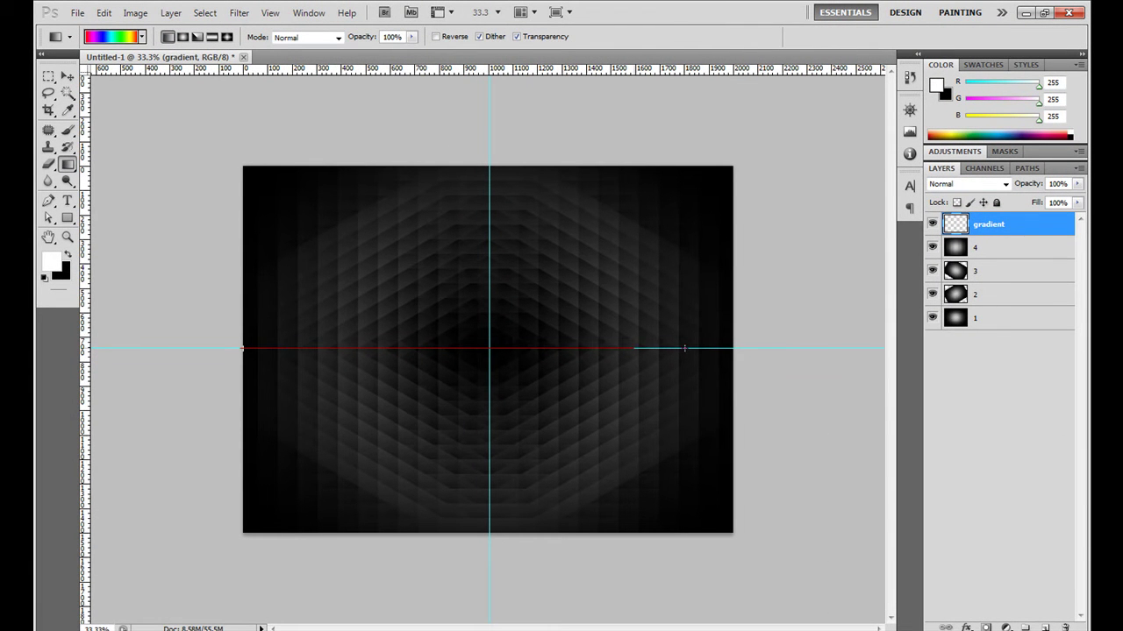
drag(721, 344, 723, 344)
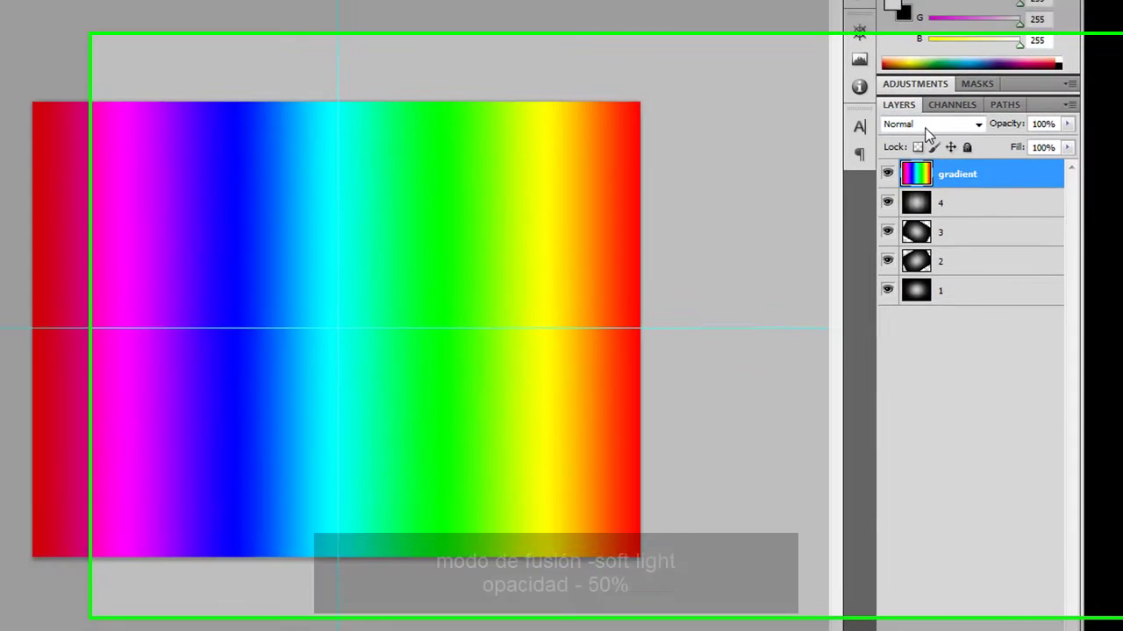
click(969, 183)
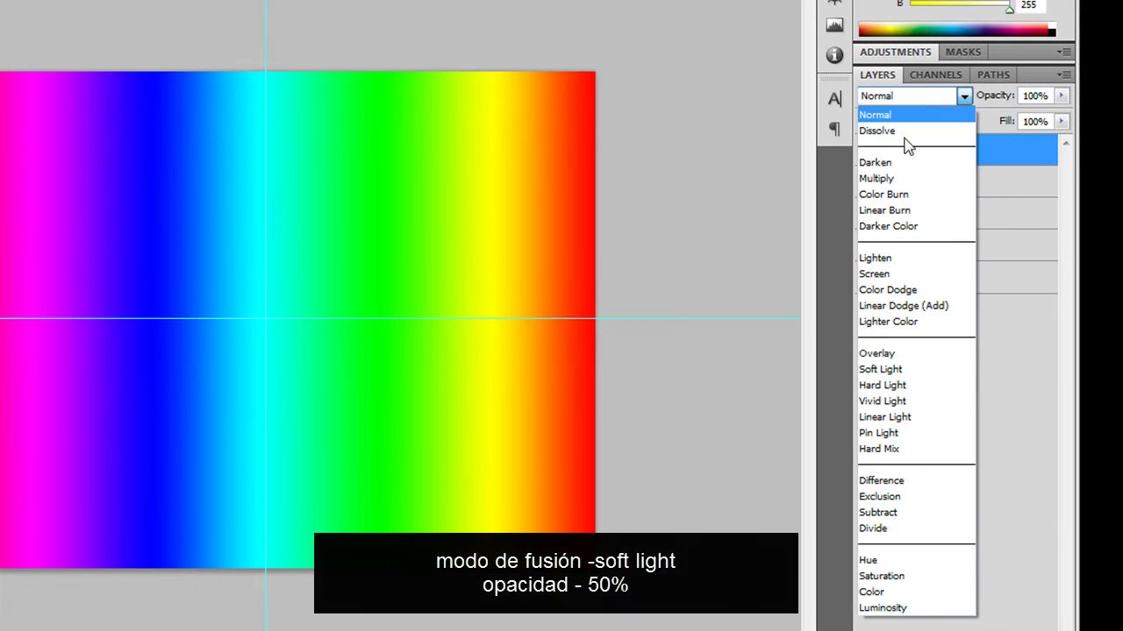
- Blend the gradient layer as Soft Light at 50% opacity and realign it over the canvas
click(881, 369)
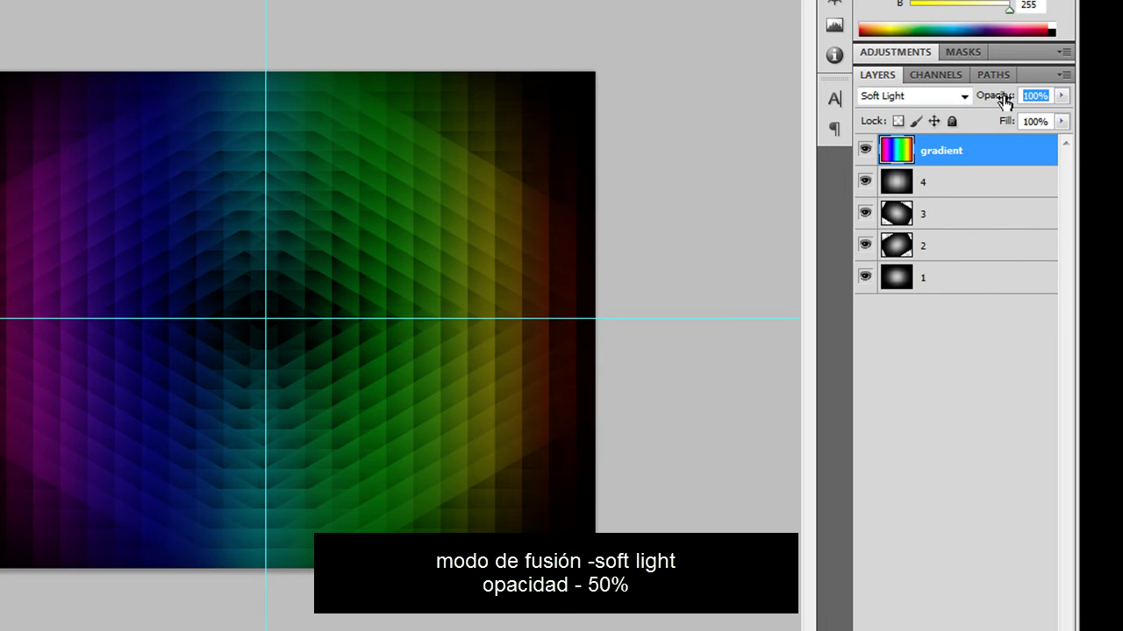
text(5)
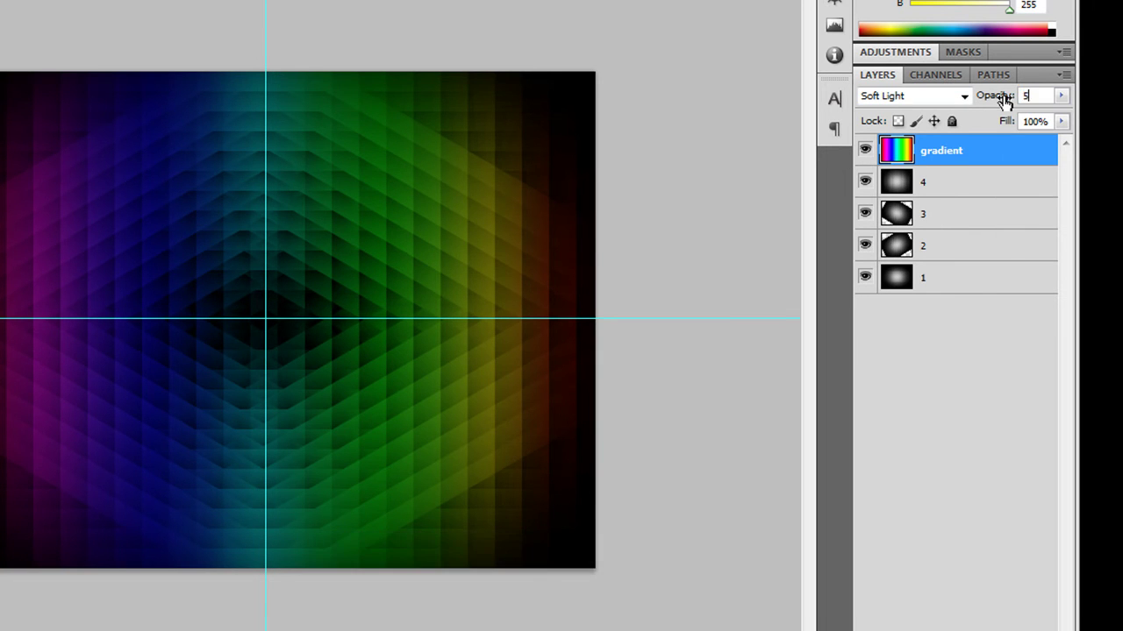
text(0)
key(Return)
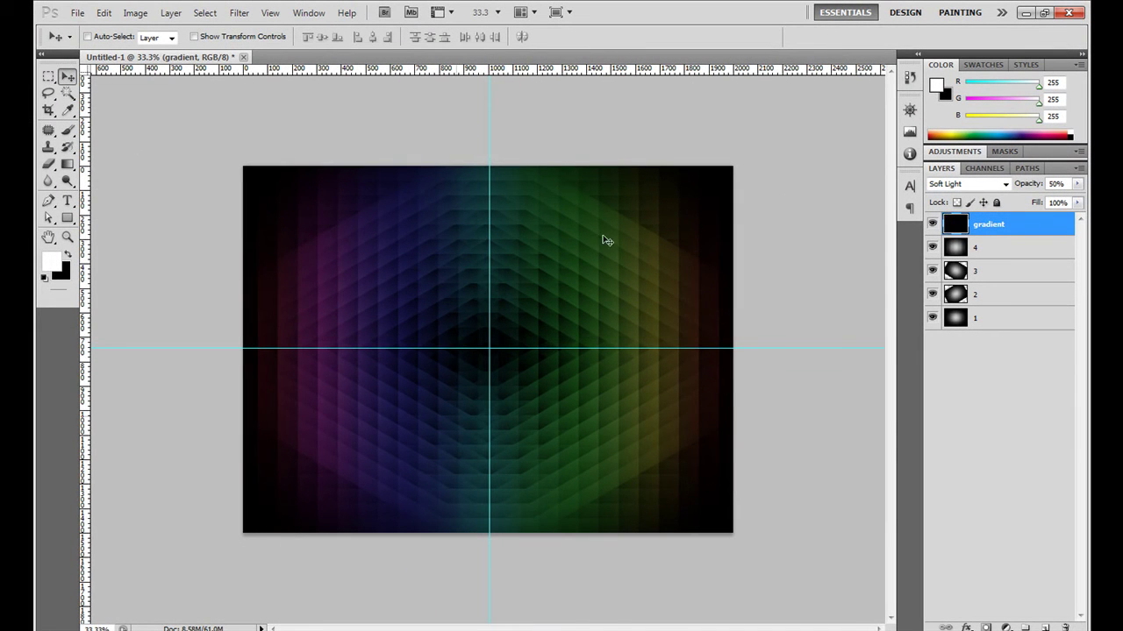
drag(603, 238, 664, 265)
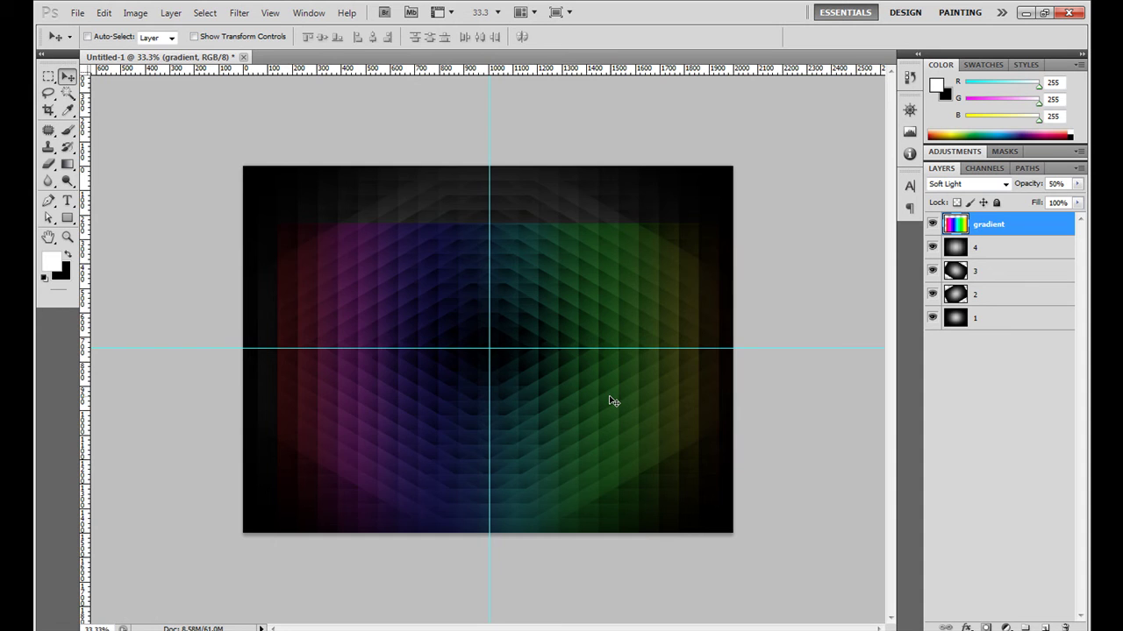
drag(613, 401, 526, 203)
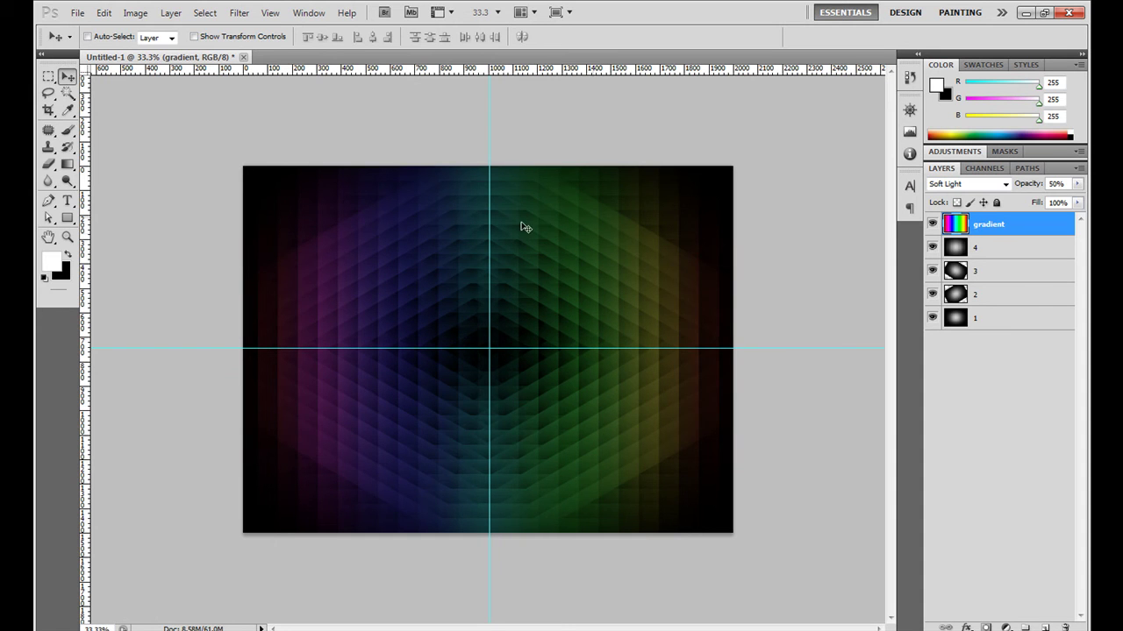
- Stamp visible layers into Layer 1, duplicate it, and give the copy a 15 px Gaussian Blur
key(shift+ctrl+alt+e)
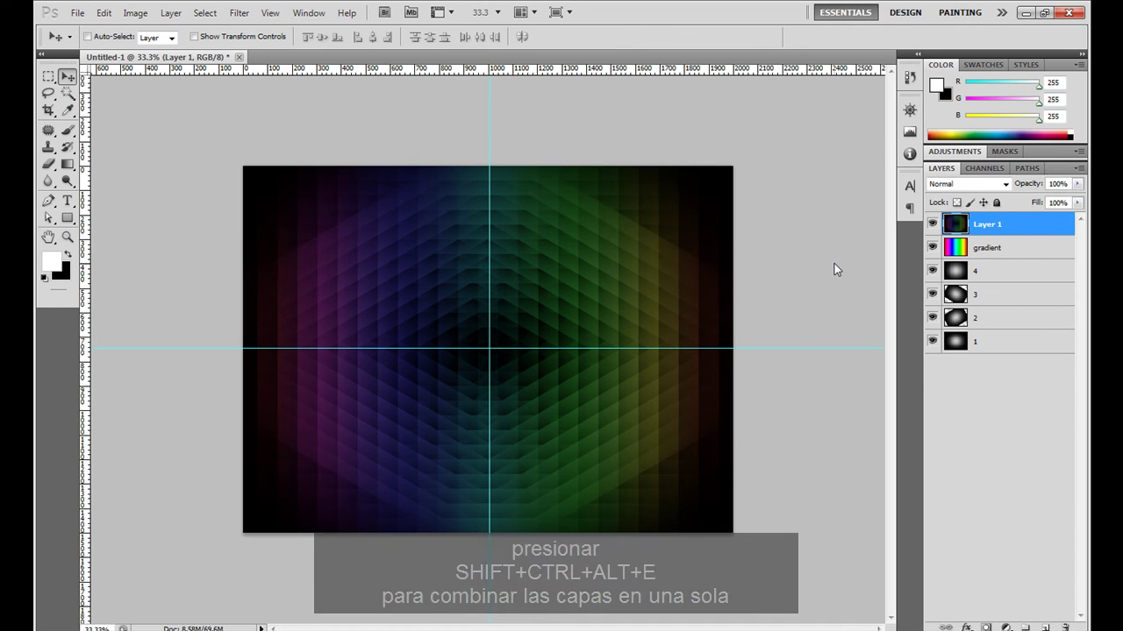
key(ctrl+j)
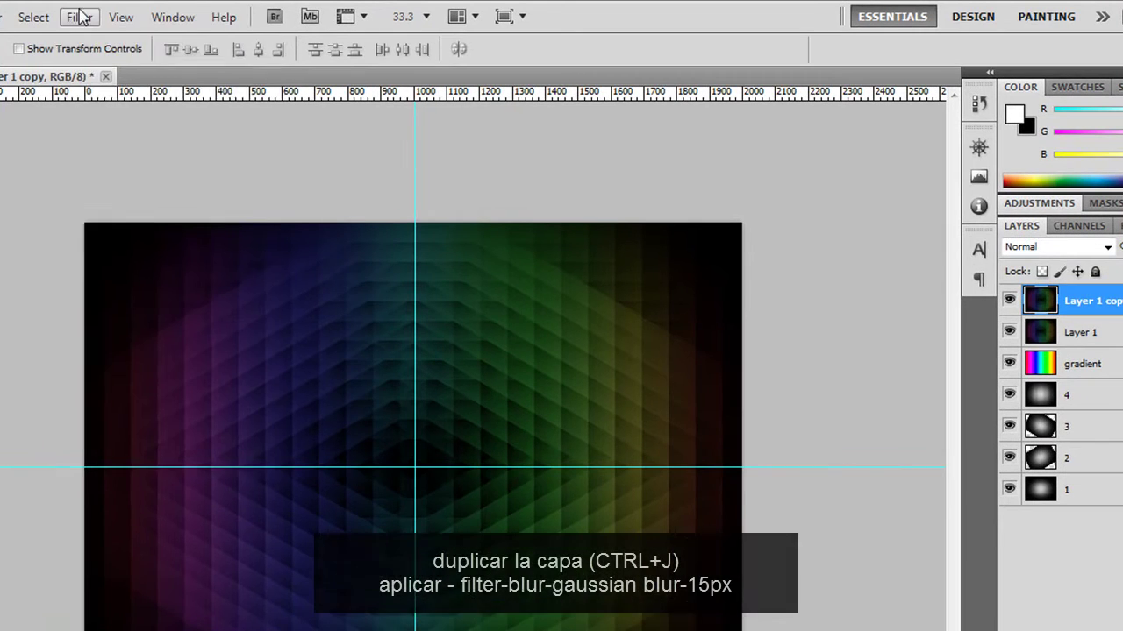
click(238, 13)
mouse_move(90, 196)
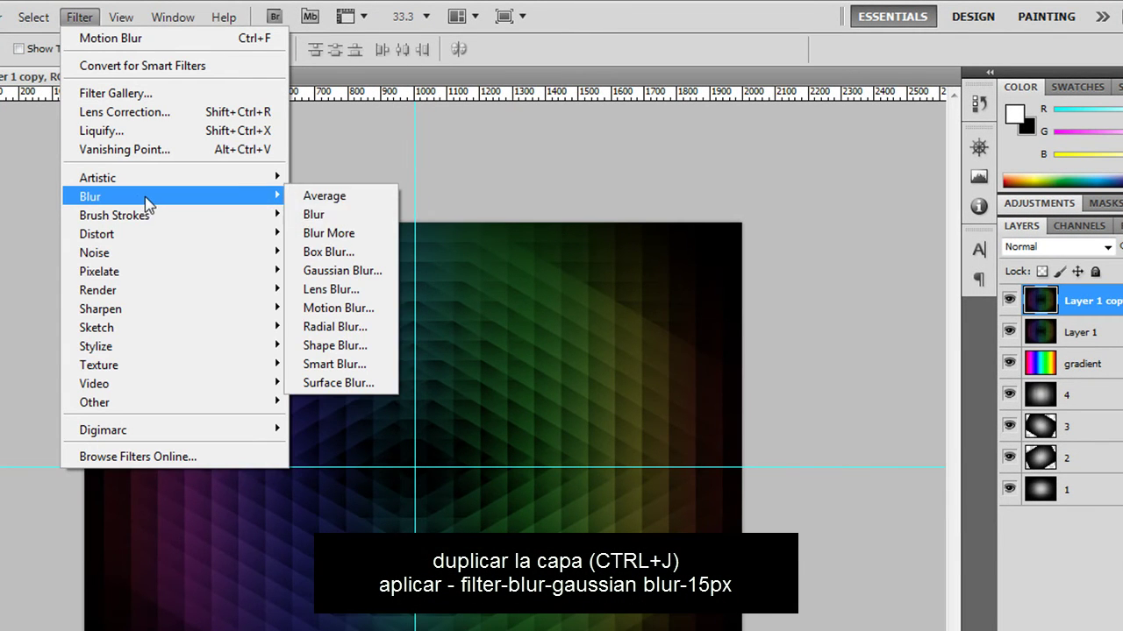
click(344, 271)
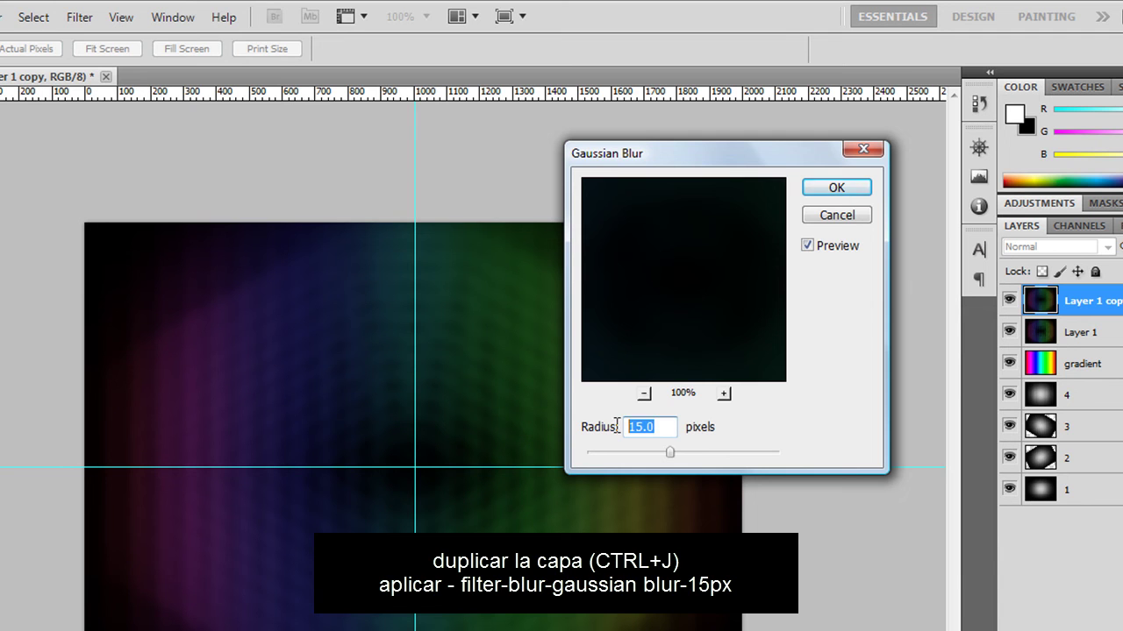
click(834, 188)
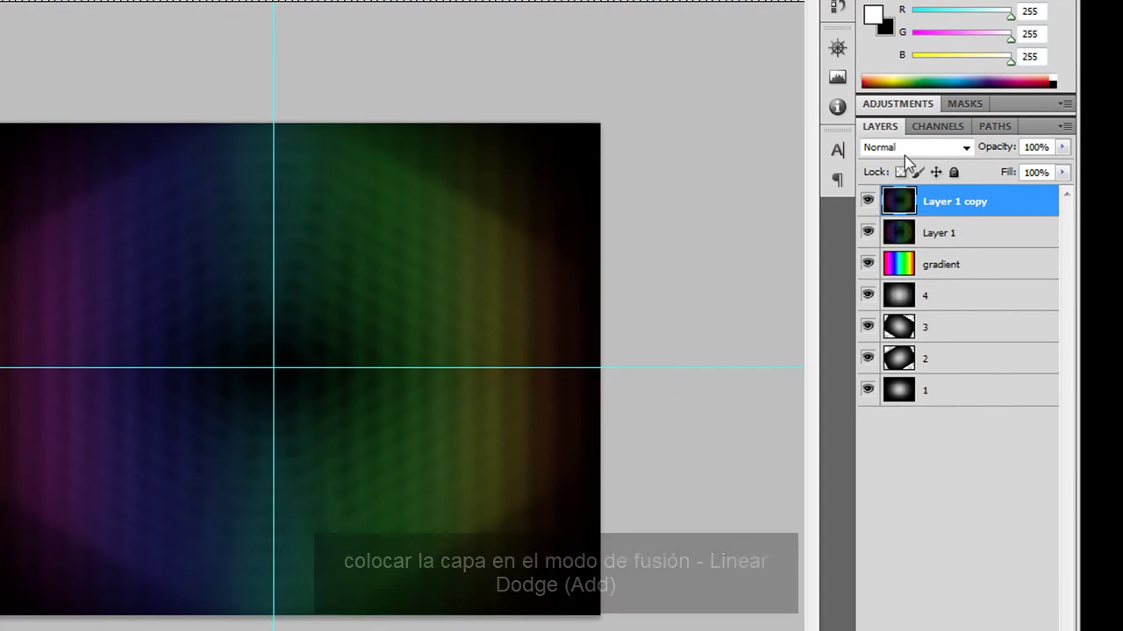
click(1044, 248)
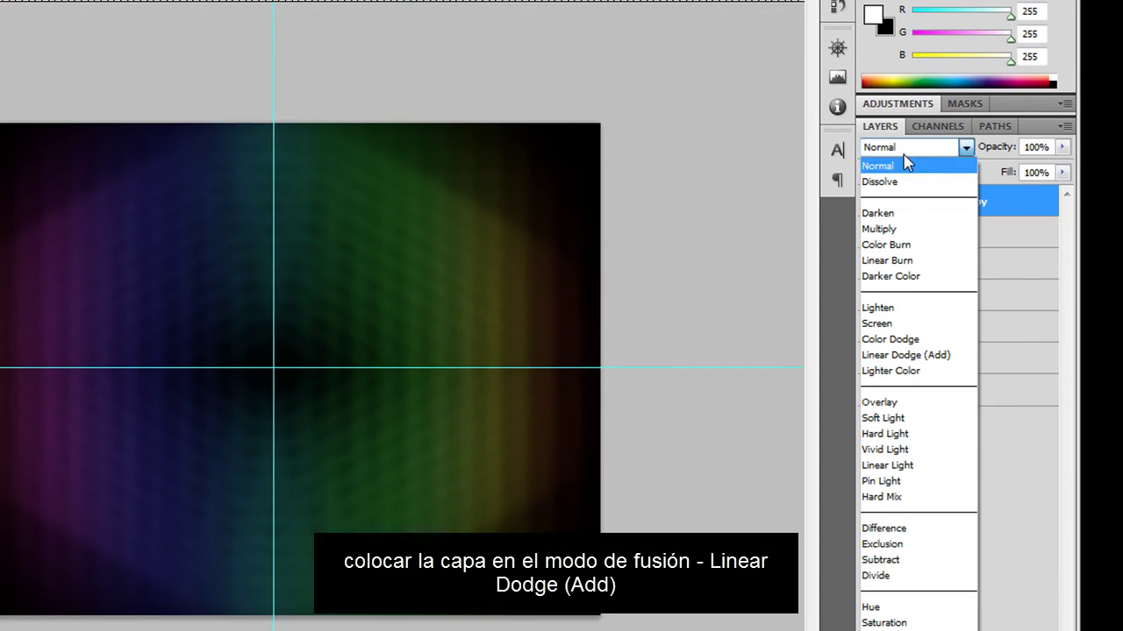
- Set Layer 1 copy to Linear Dodge (Add) blending and hide the cyan guides
click(969, 356)
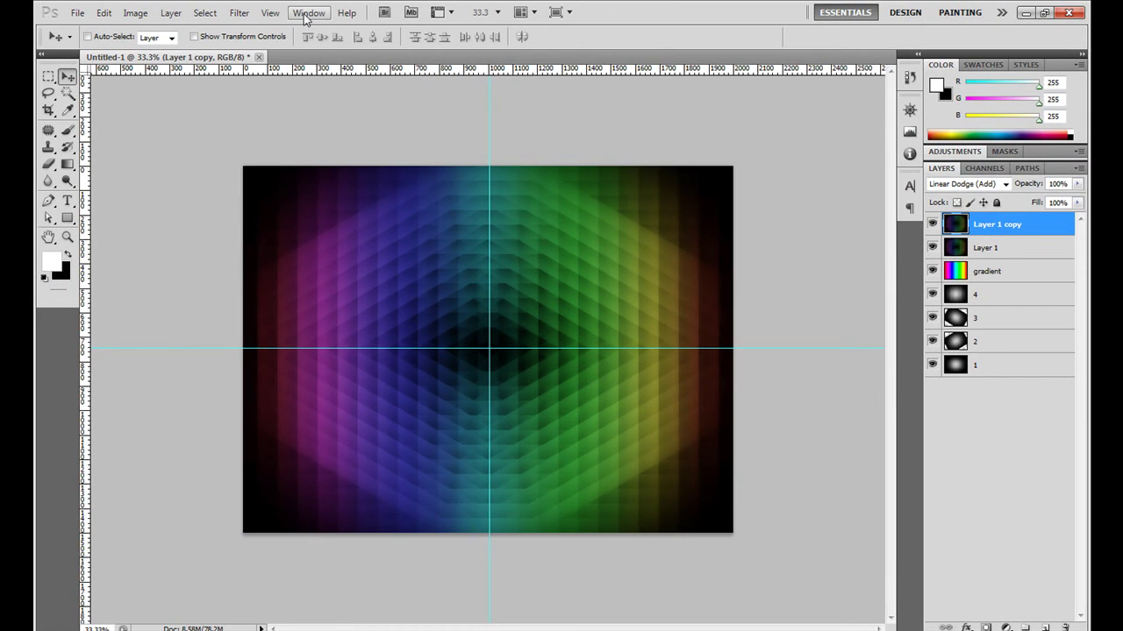
click(285, 16)
mouse_move(337, 230)
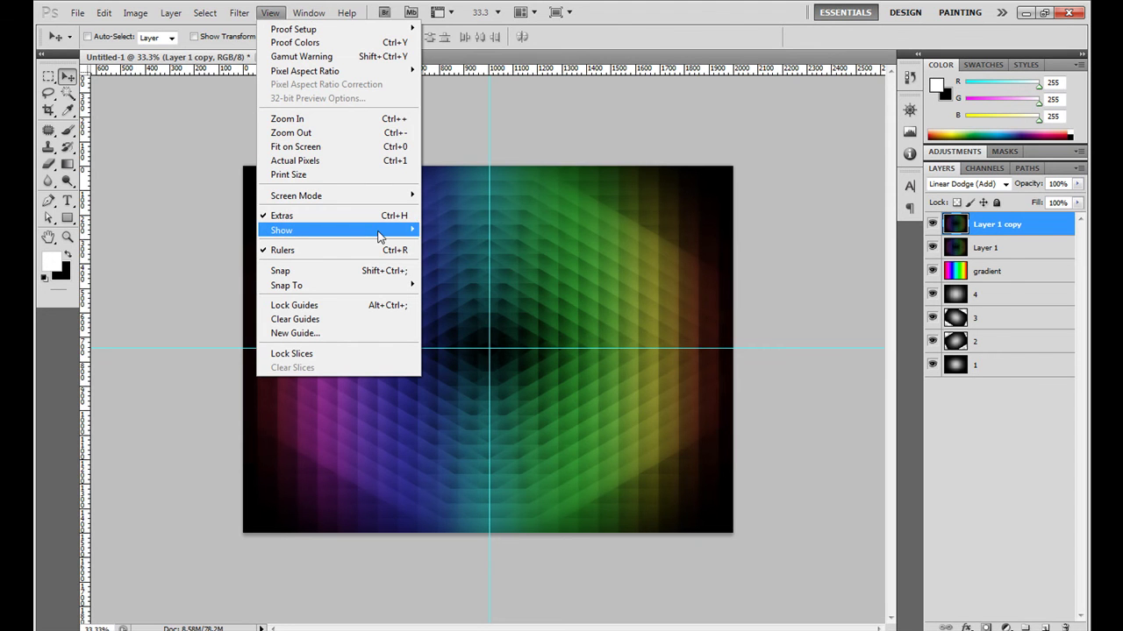
click(444, 285)
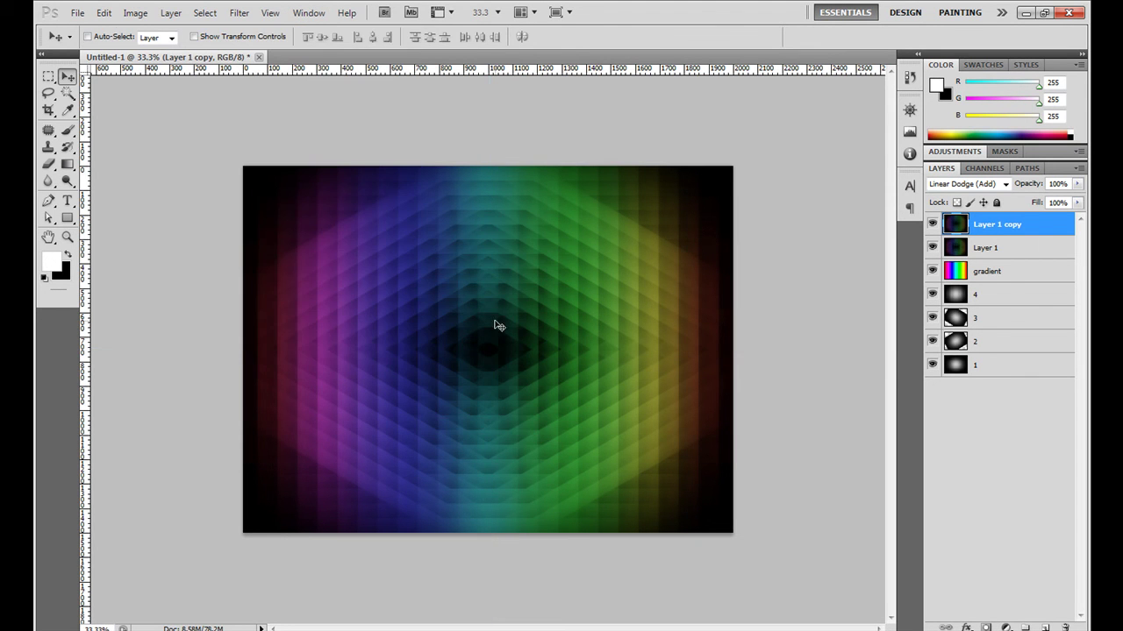
key(z)
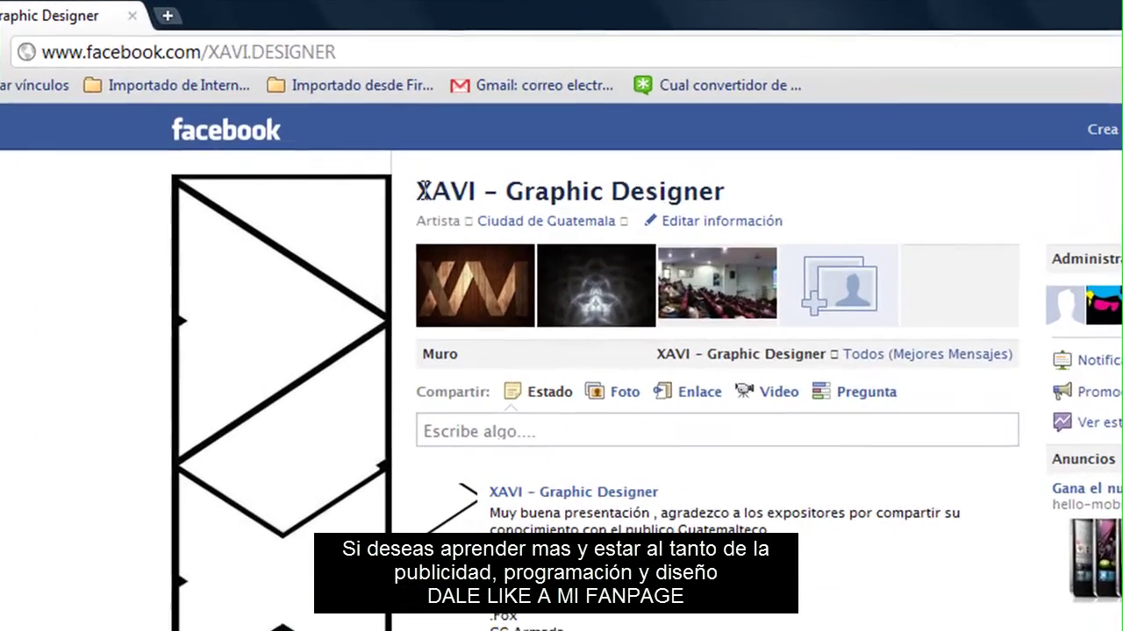
drag(343, 115, 523, 111)
drag(718, 187, 761, 188)
click(767, 188)
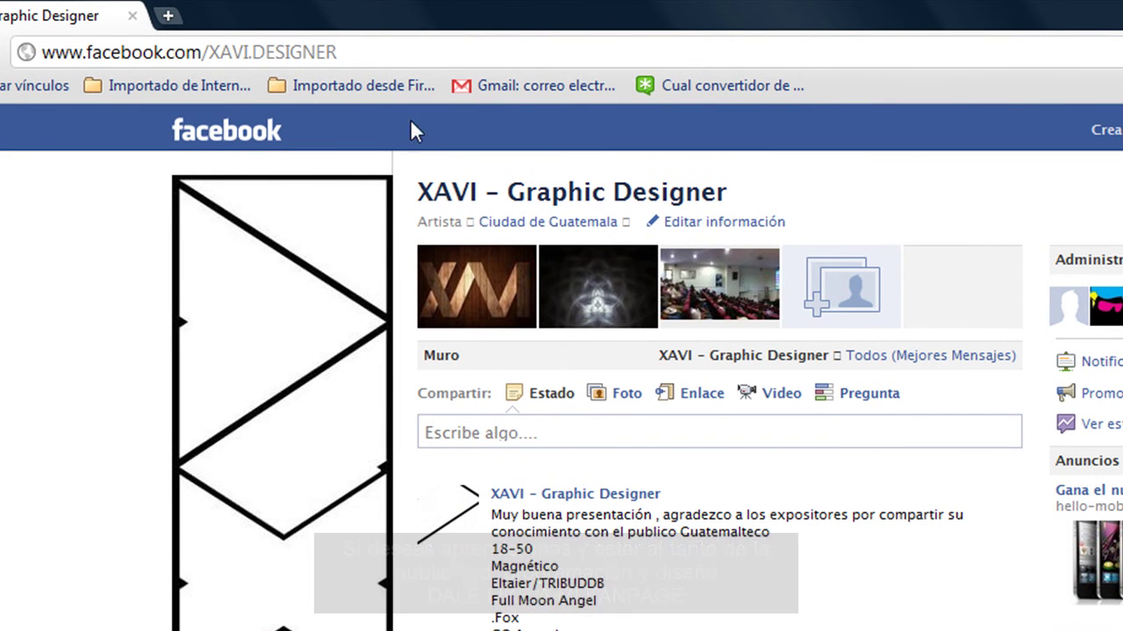
drag(356, 51, 27, 52)
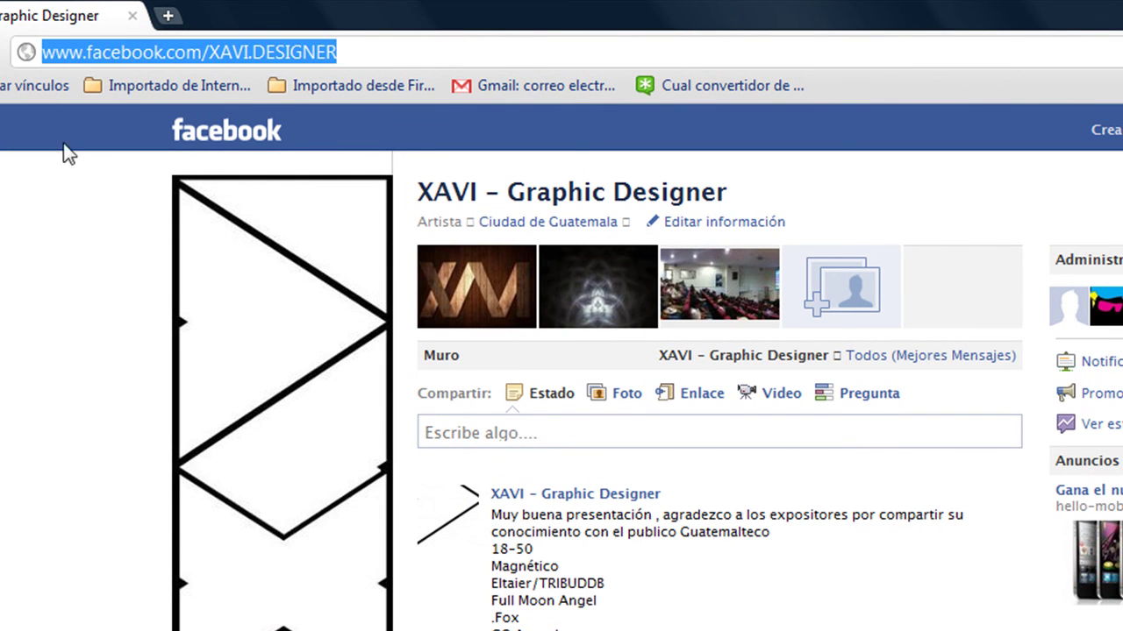
click(60, 209)
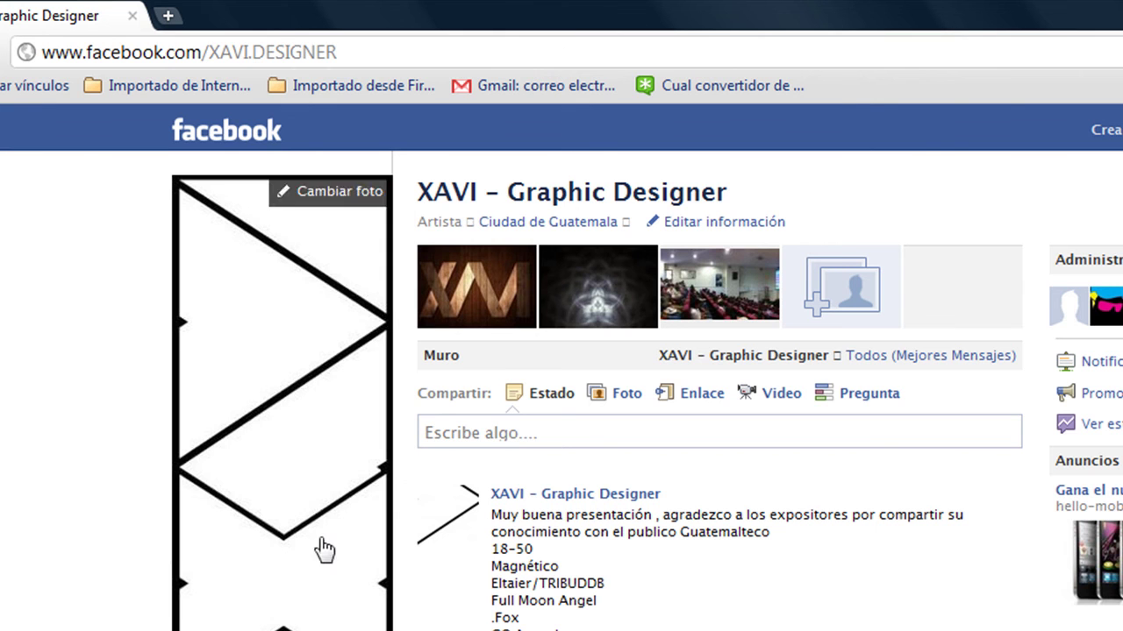